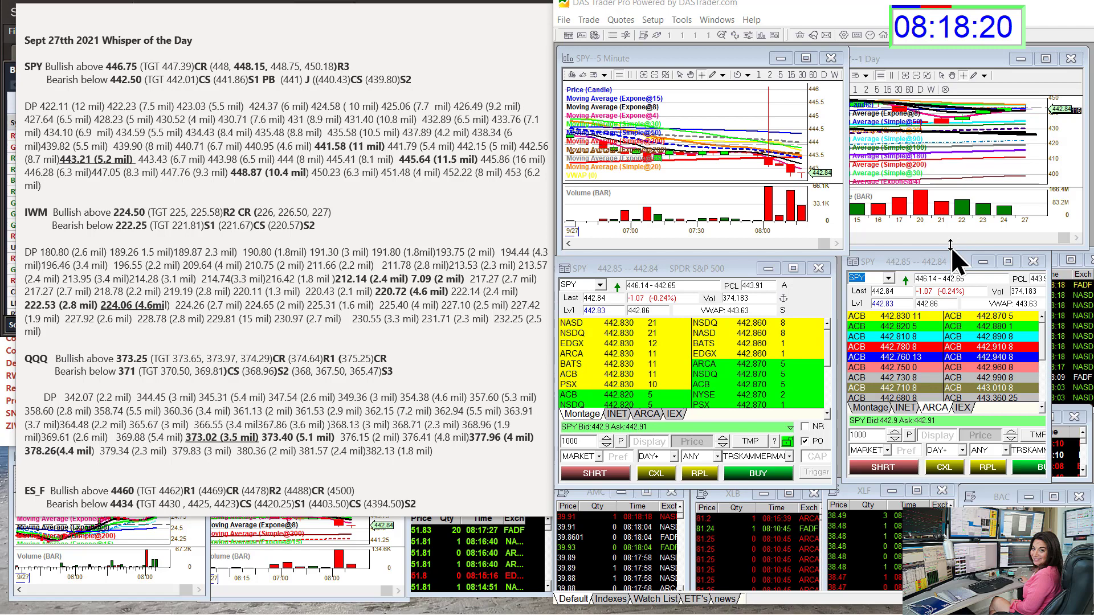
- Stretch the SPY daily chart taller, sketch a downward arrow on it, and return to the full desktop
left_click_drag(950, 246, 970, 482)
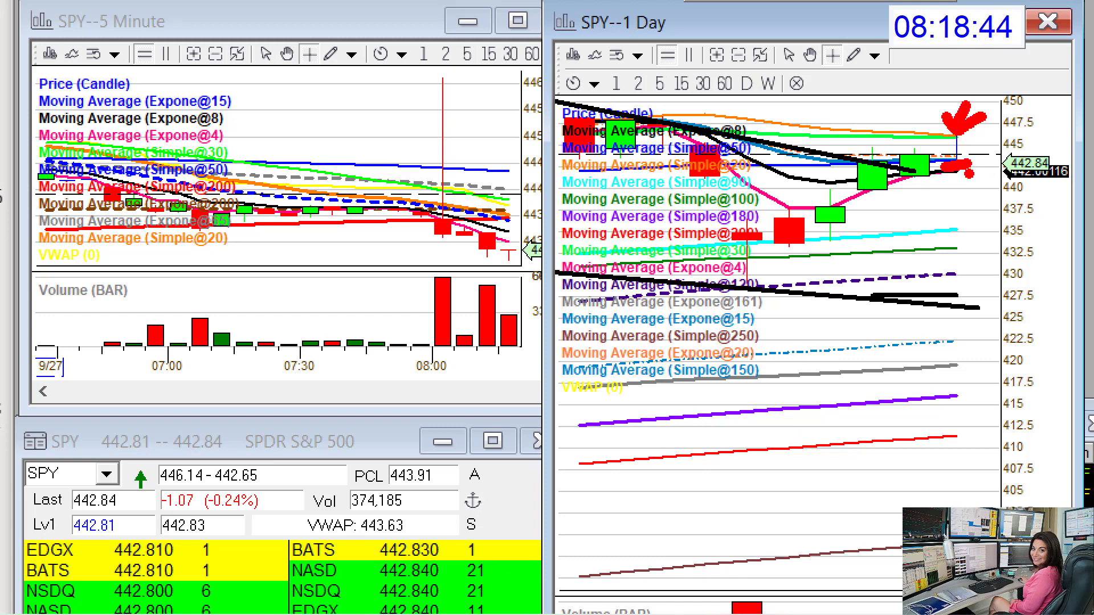
left_click_drag(969, 221, 947, 210)
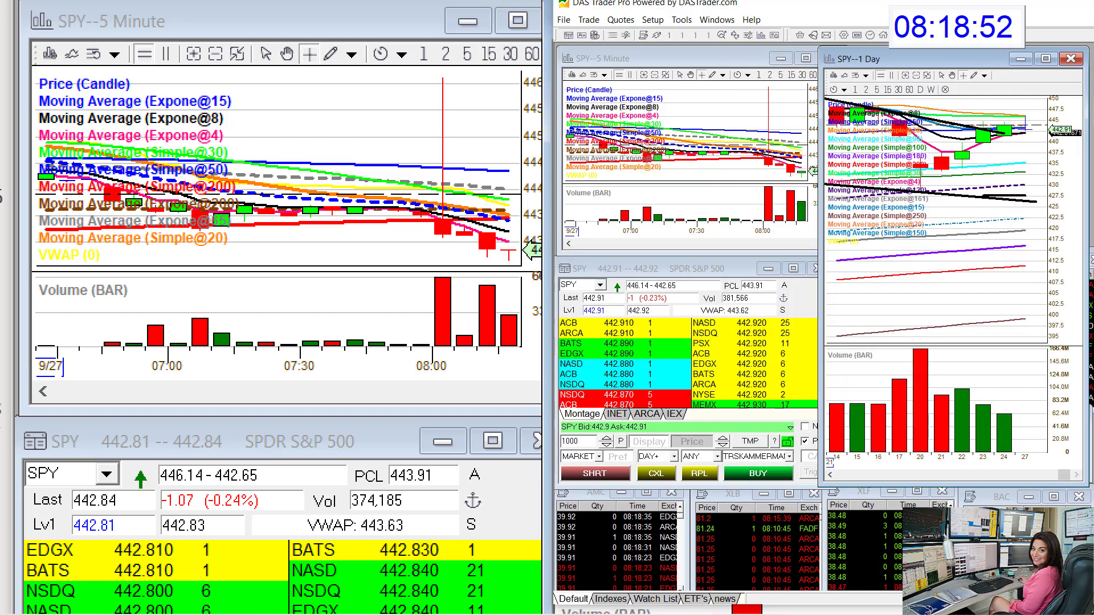
key("alt+Tab")
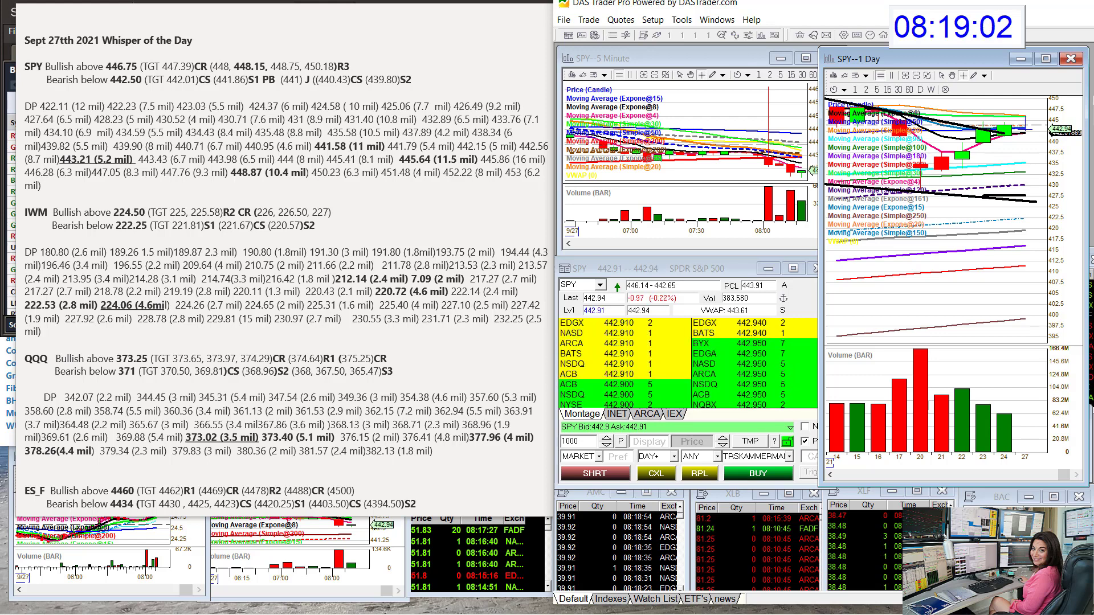
- Bold the 445.64 (11.5 mil) dark-pool level on the SPY line of the notes
left_click(582, 285)
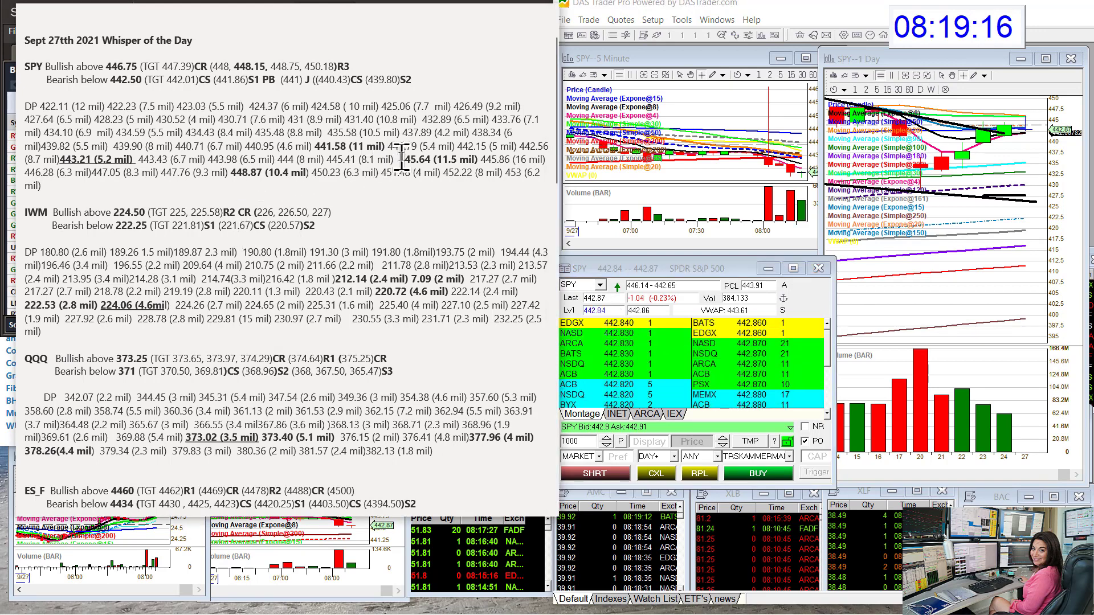
left_click_drag(392, 160, 481, 157)
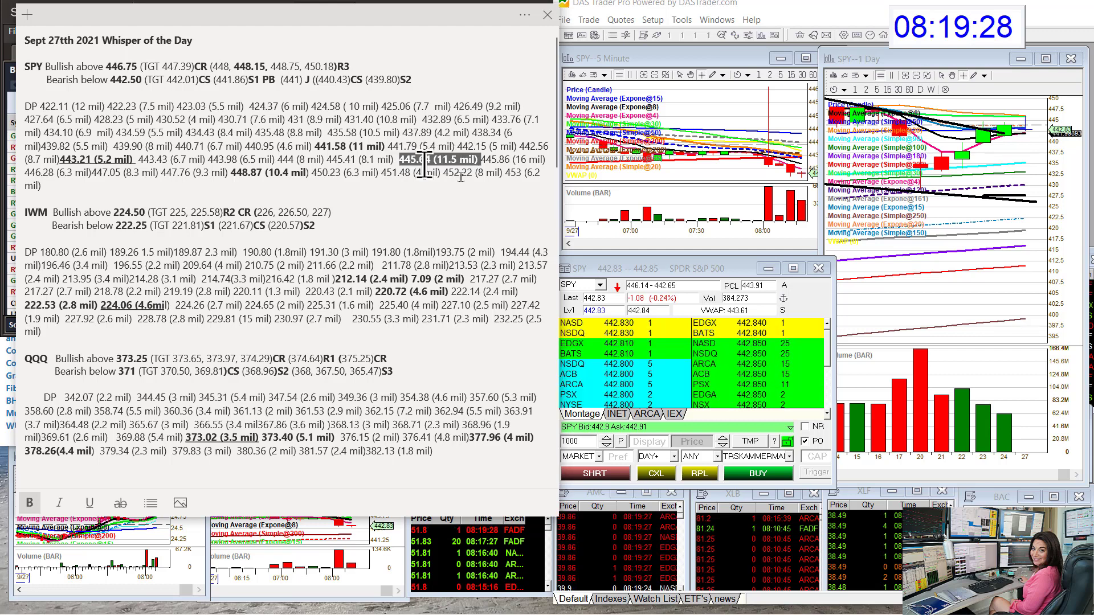
- Load IWM into the montage and its linked 5-minute and daily charts
left_click(588, 282)
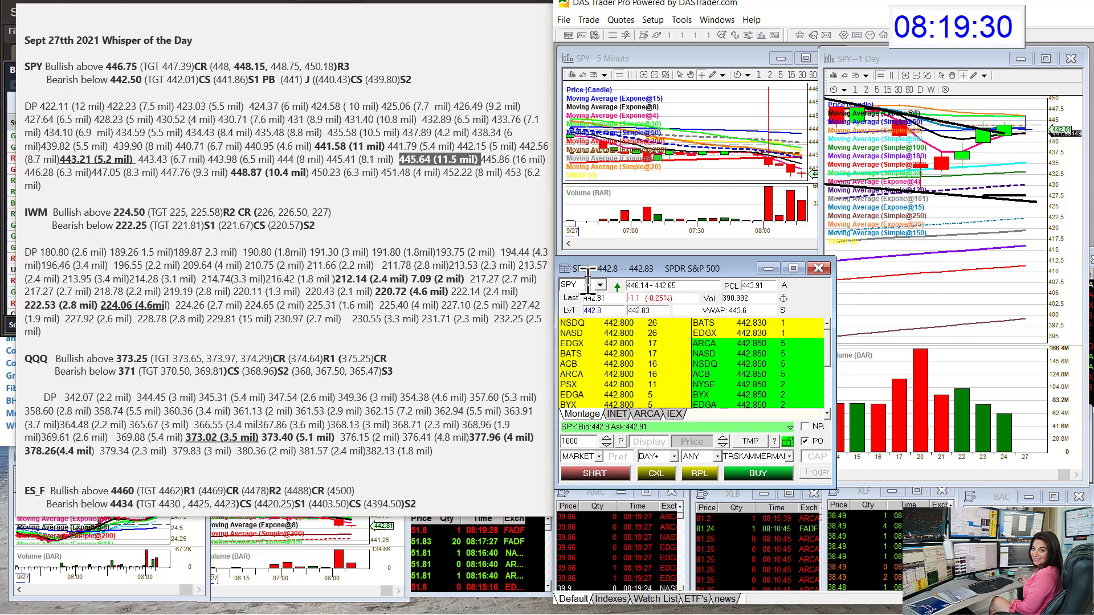
type("IWM")
key("Return")
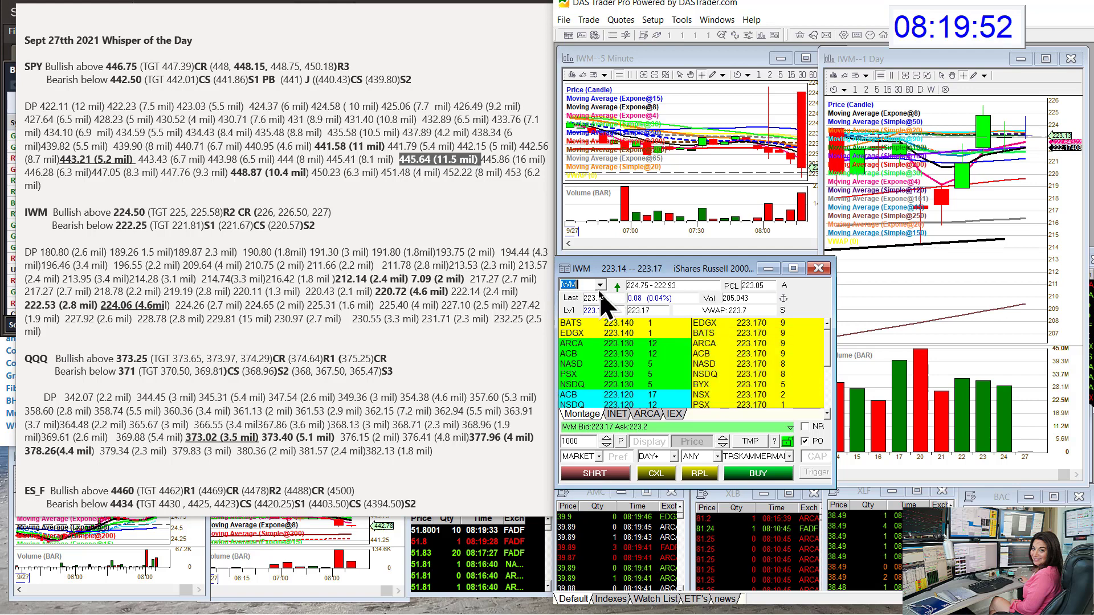
left_click(591, 285)
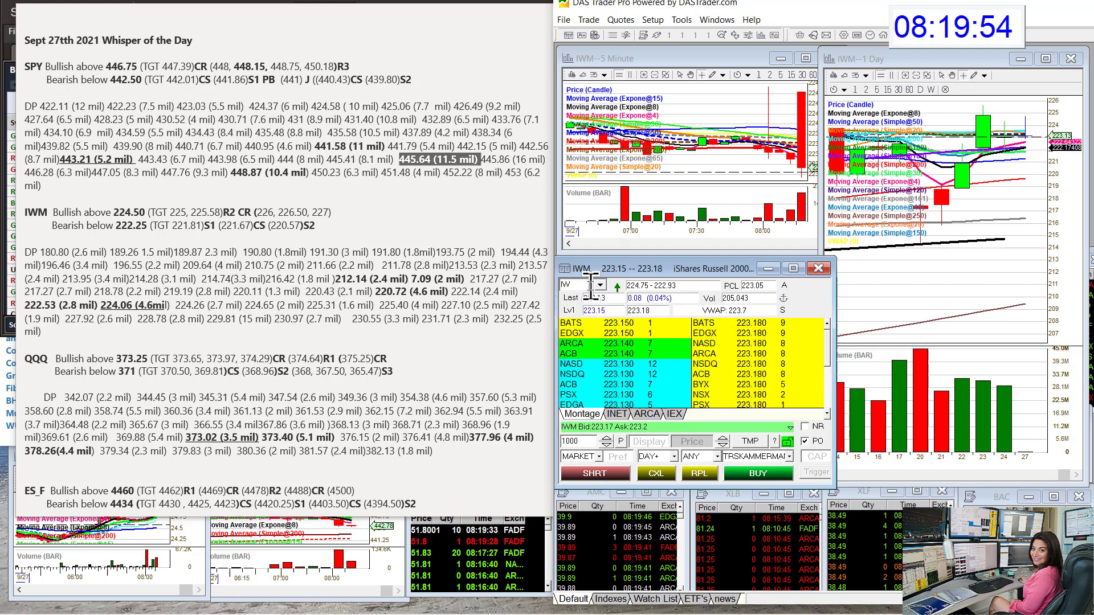
- Load QQQ into the montage and charts, then sketch a downward arrow on its daily chart
type("Q")
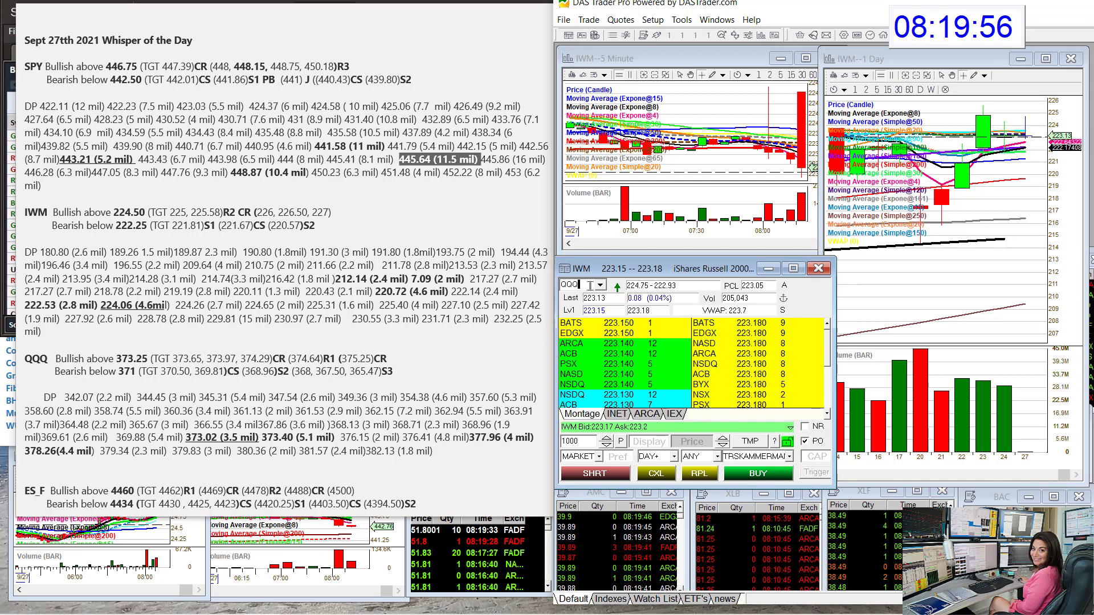
type("QQ")
key("Return")
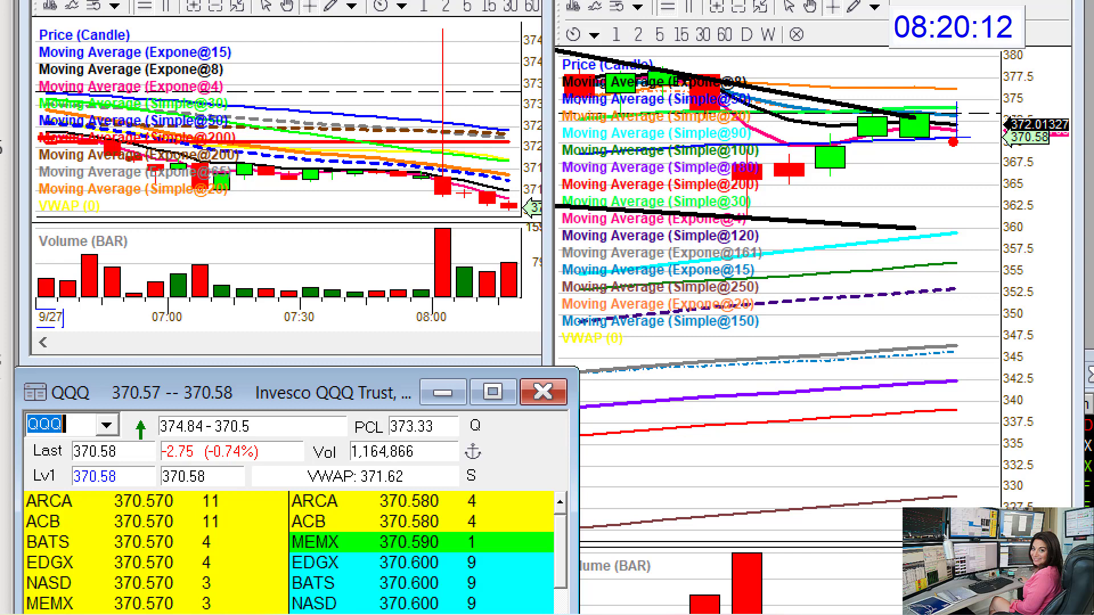
left_click_drag(953, 142, 950, 215)
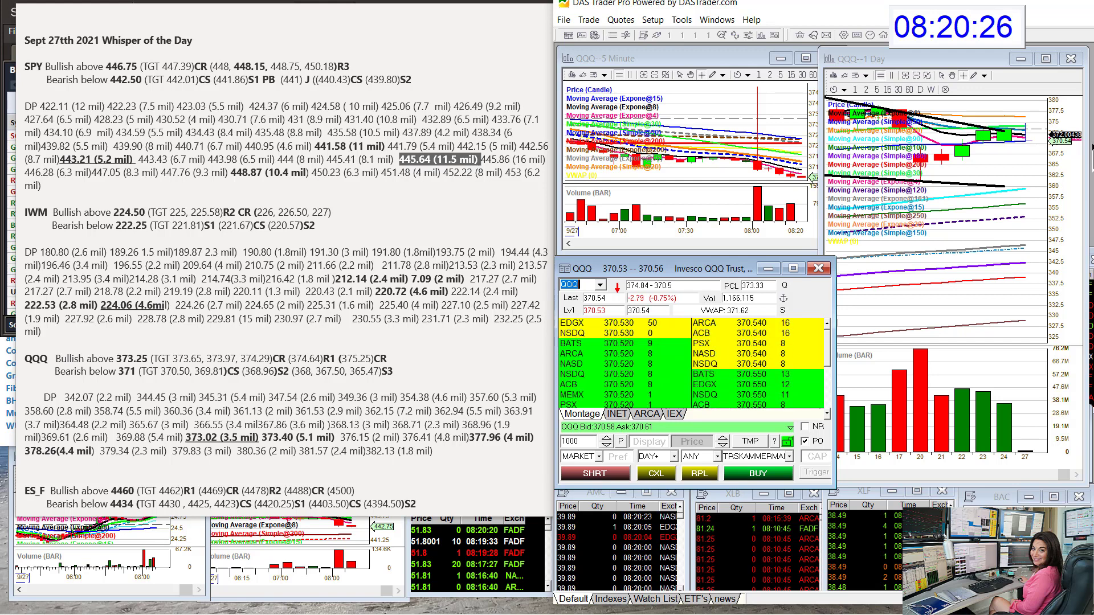
- Highlight QQQ's 373.40 dark-pool level in the notes, then clear that highlight
left_click(279, 439)
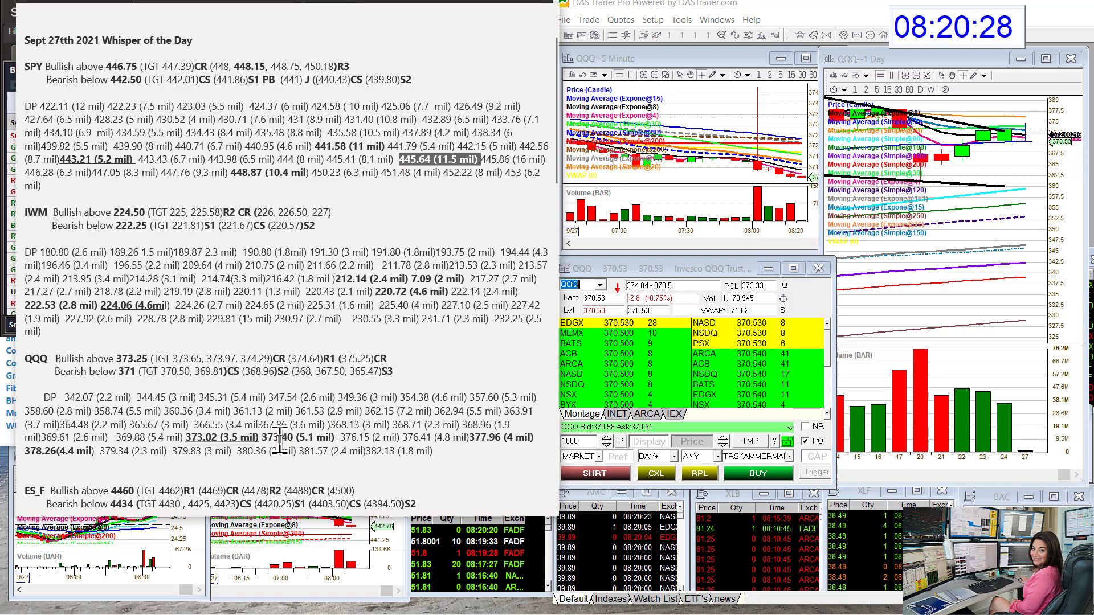
left_click_drag(260, 438, 300, 439)
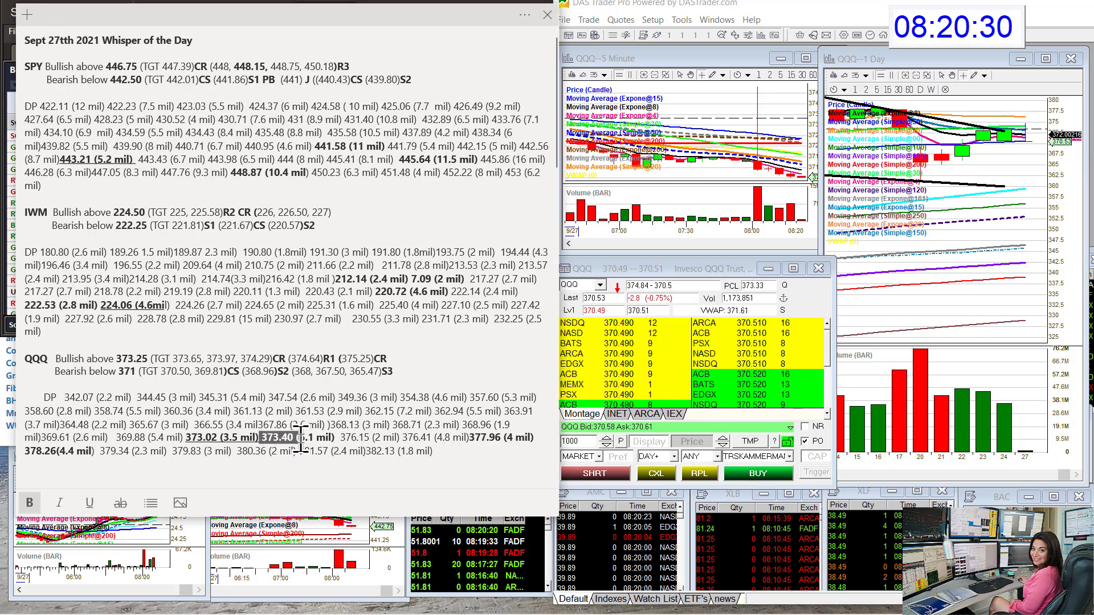
left_click(308, 438)
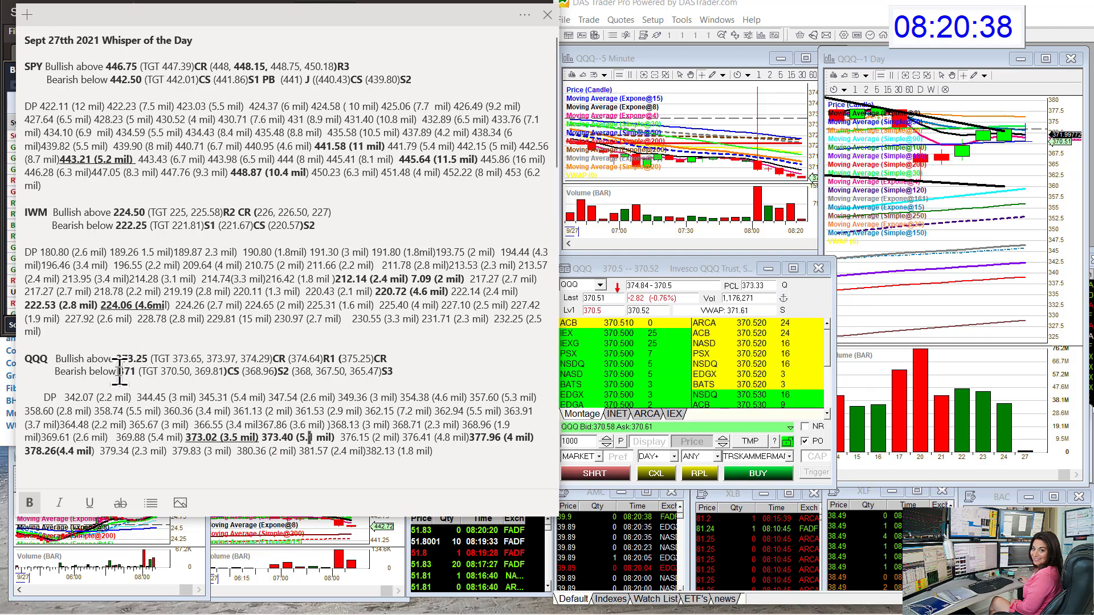
- Highlight 369.81 on the QQQ bearish line and scroll down to the futures levels
left_click_drag(115, 374, 196, 376)
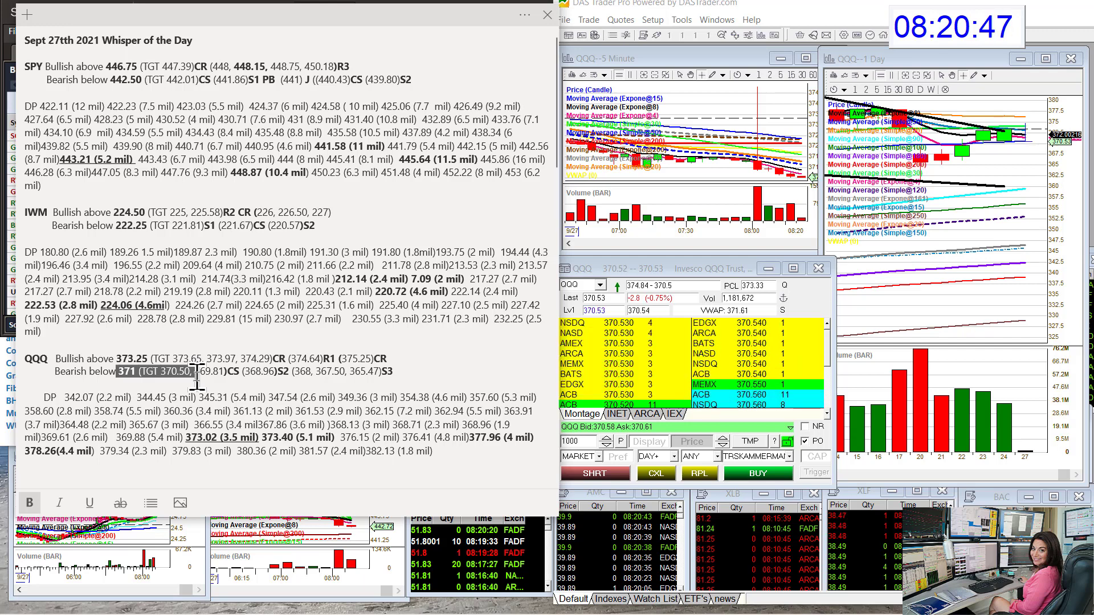
left_click_drag(196, 377, 208, 376)
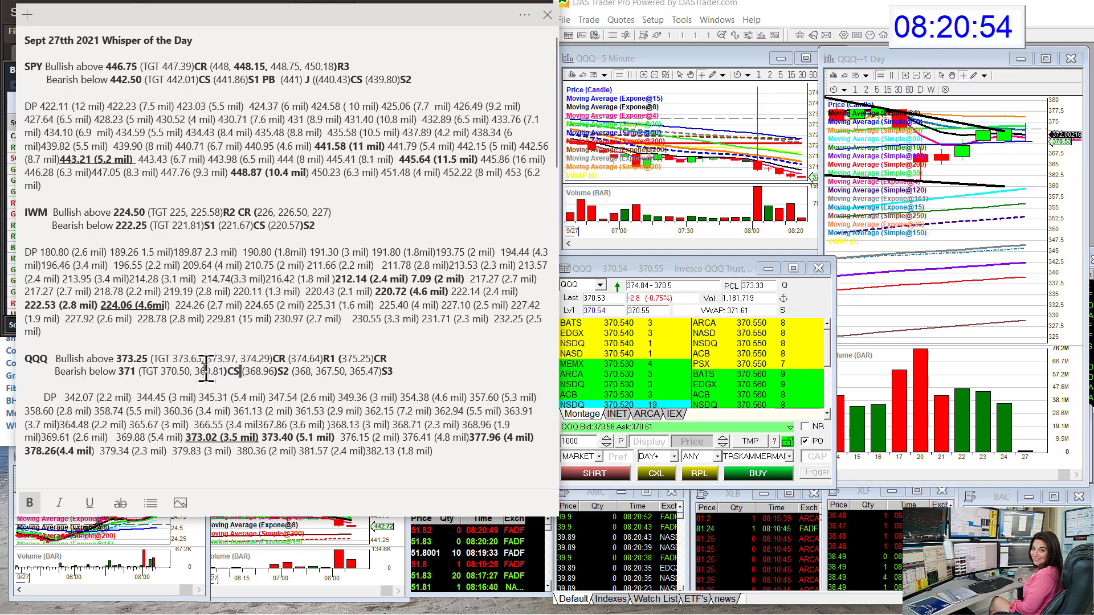
left_click_drag(196, 371, 233, 377)
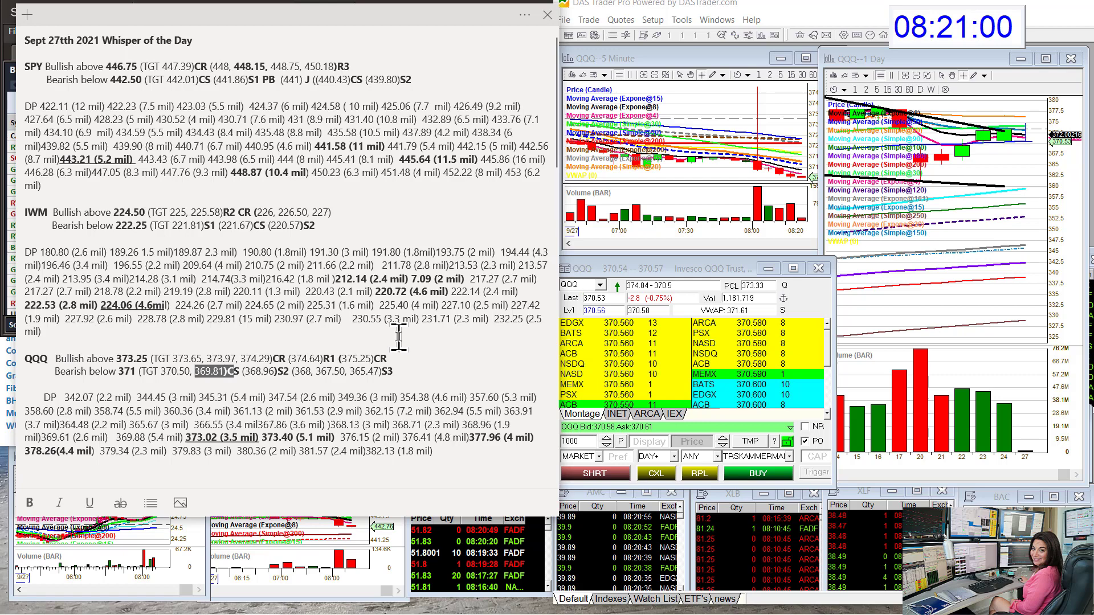
scroll(399, 338, "down", 6)
- Replace QQQ with the #ES futures in the montage and linked charts
scroll(399, 338, "down", 1)
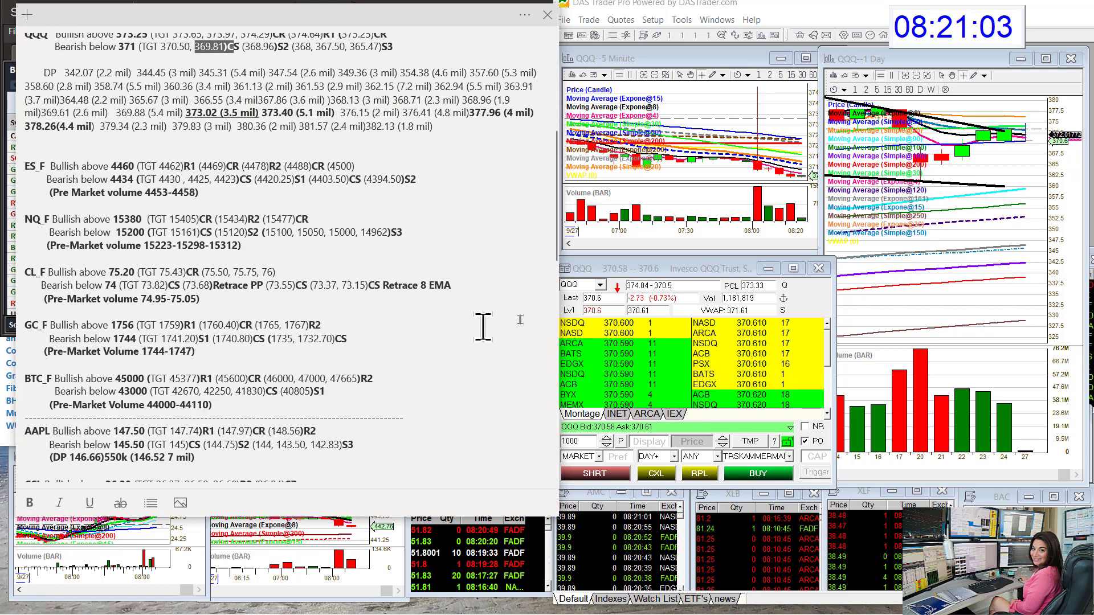
left_click(582, 283)
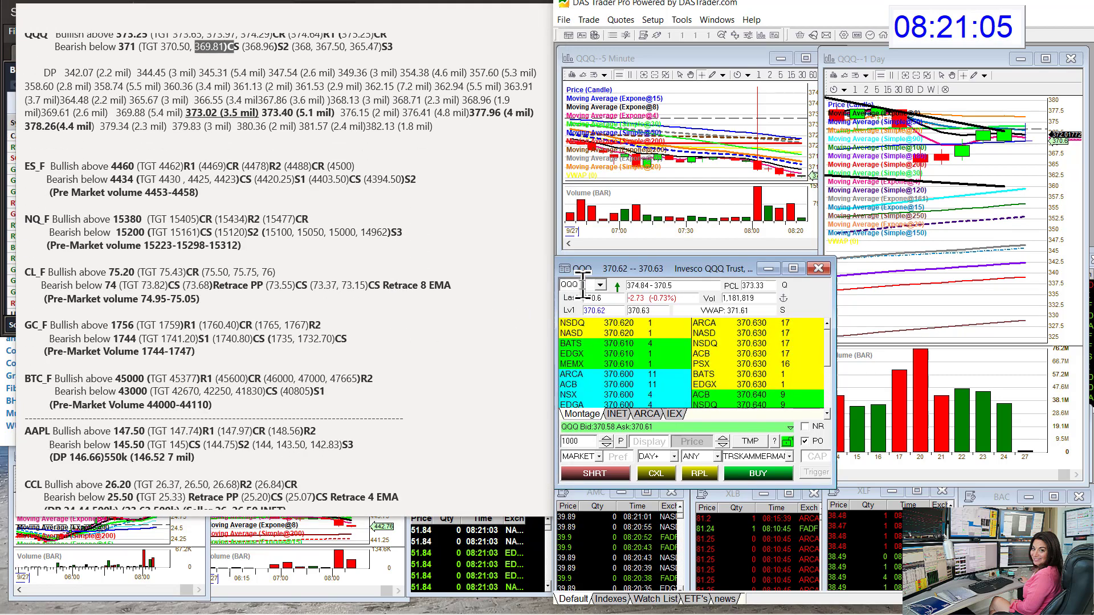
type("#ES")
key("Return")
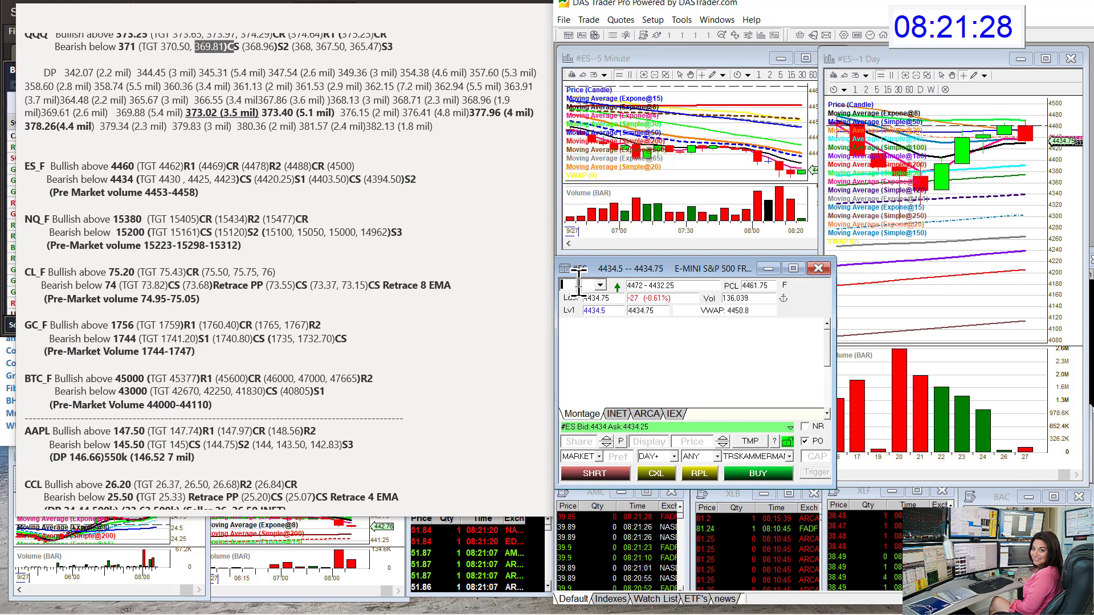
- Switch to the #NQ futures, then clear the symbol box for the next ticker
type("#NQ")
key("Return")
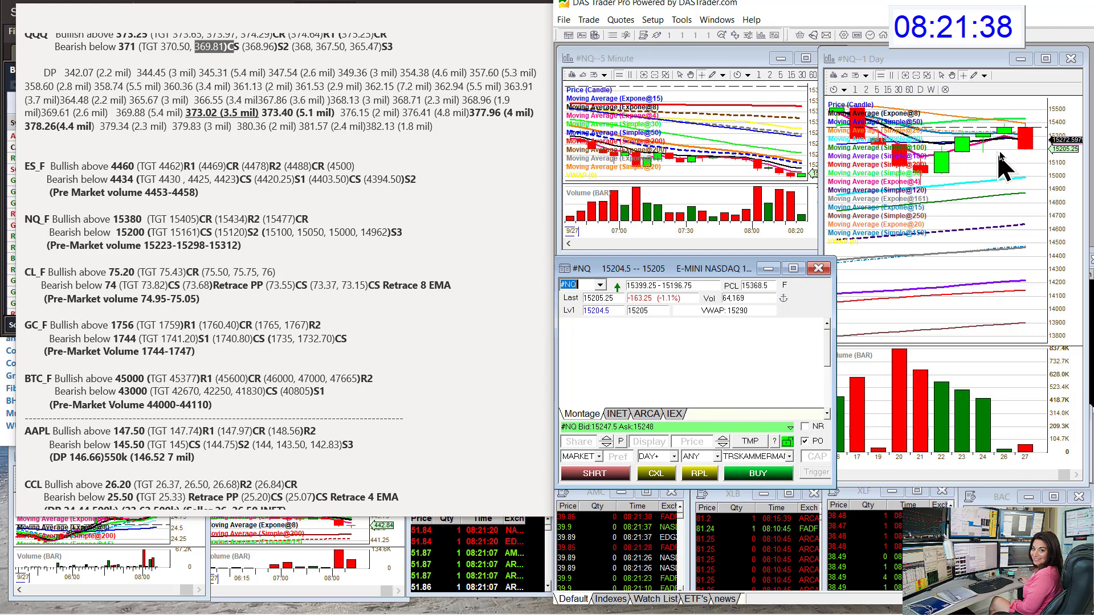
left_click(580, 286)
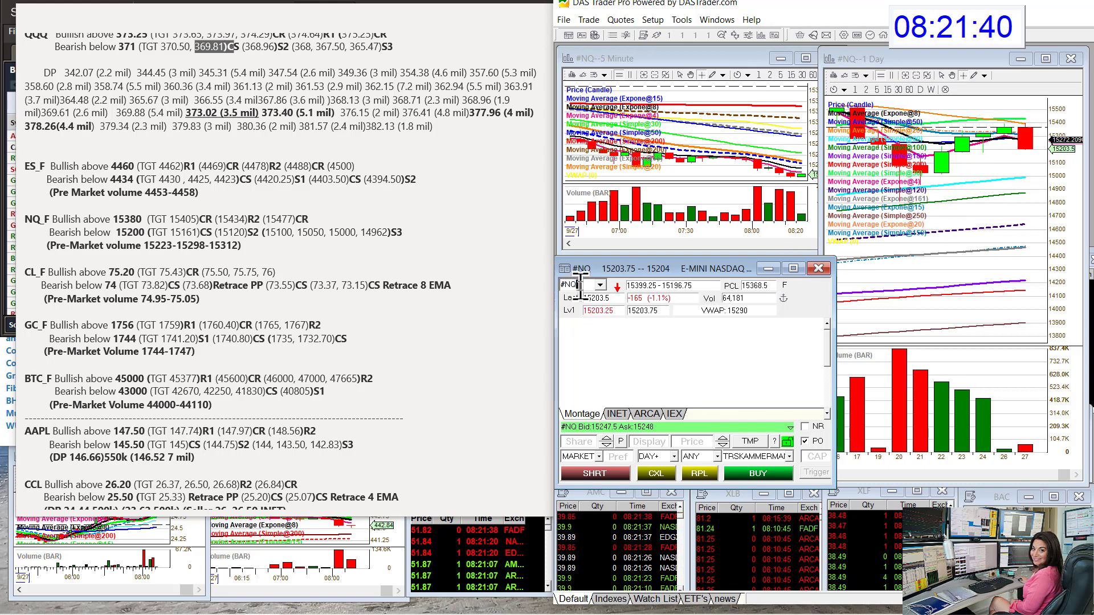
key("BackSpace")
key("BackSpace")
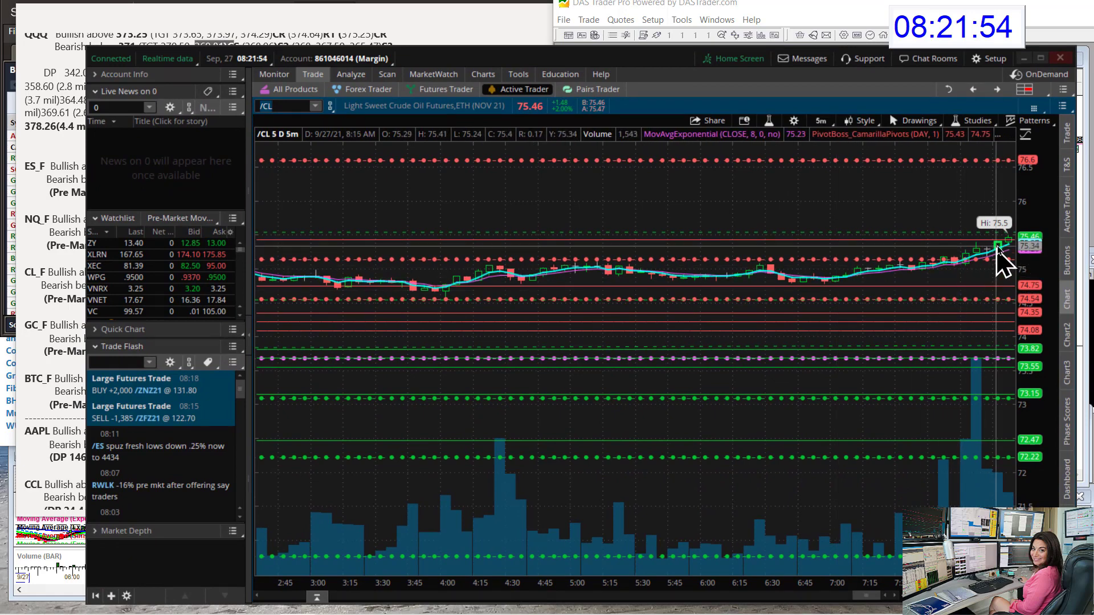
left_click(821, 121)
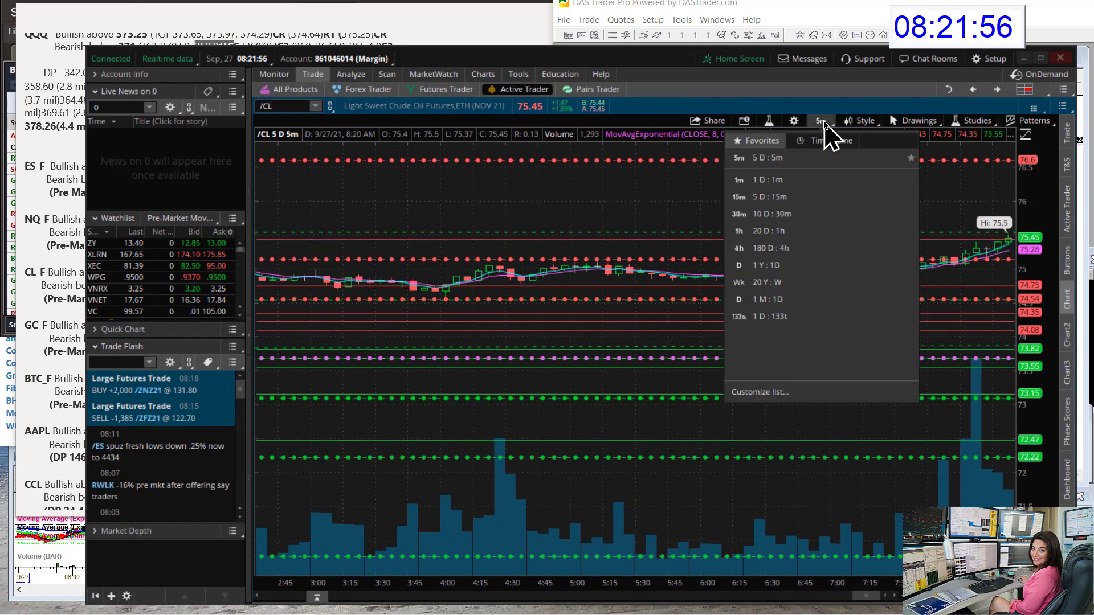
left_click(753, 283)
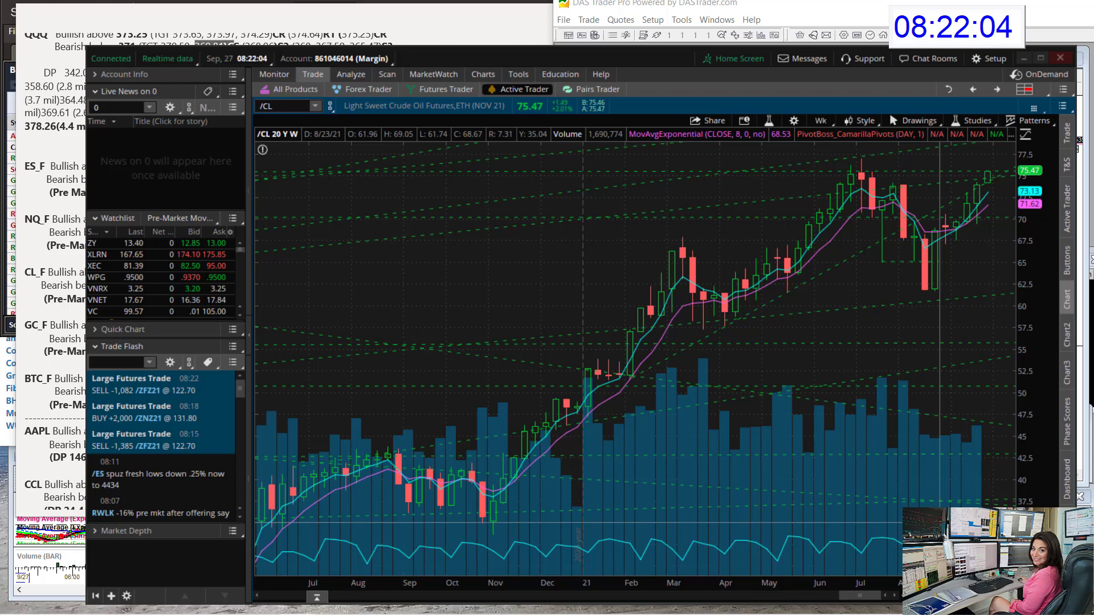
left_click_drag(840, 596, 712, 595)
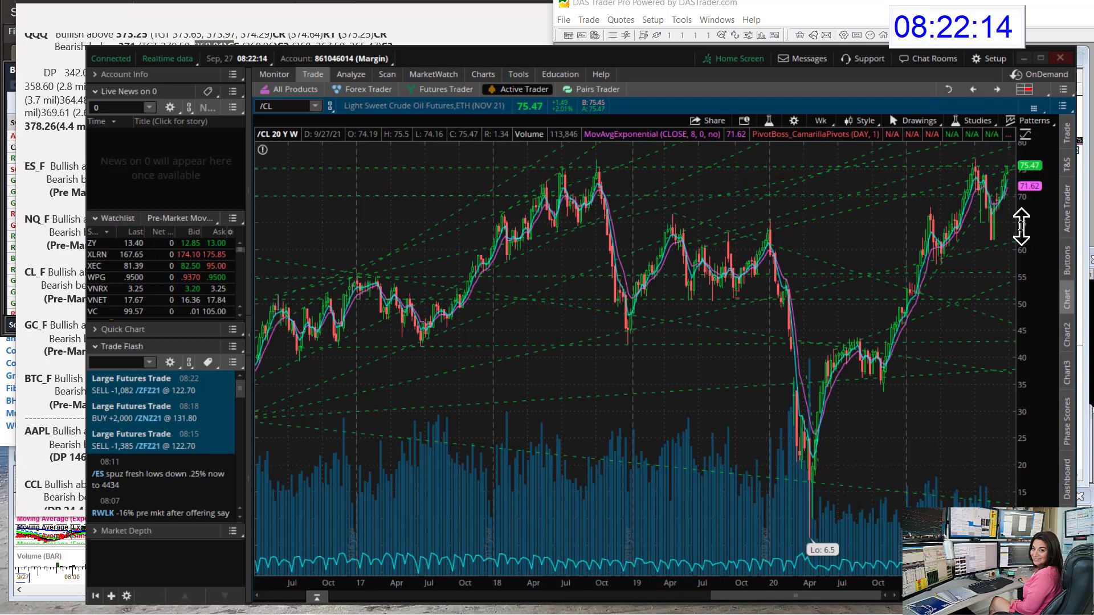
scroll(940, 388, "up", 4)
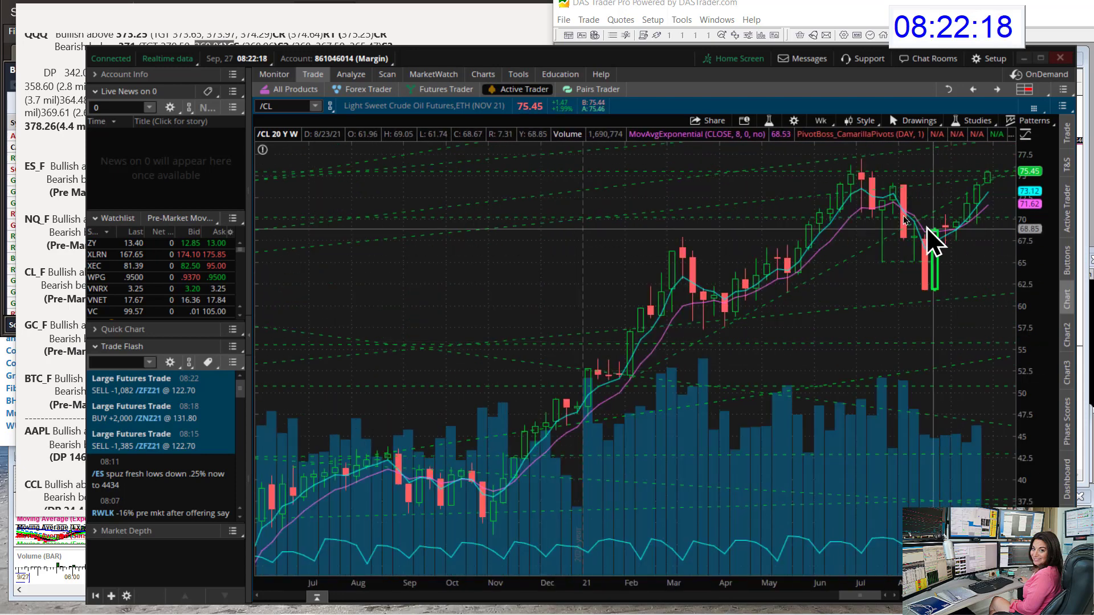
left_click(820, 120)
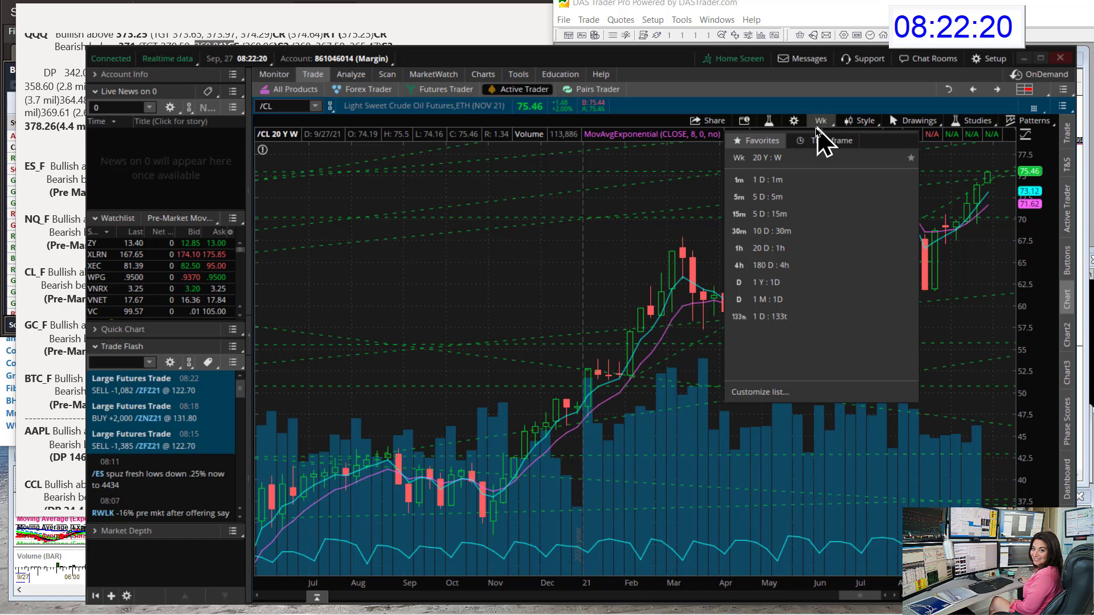
- Reset the /CL chart to 5 days of 5-minute bars, shift thinkorswim aside, and raise the notes
left_click(759, 204)
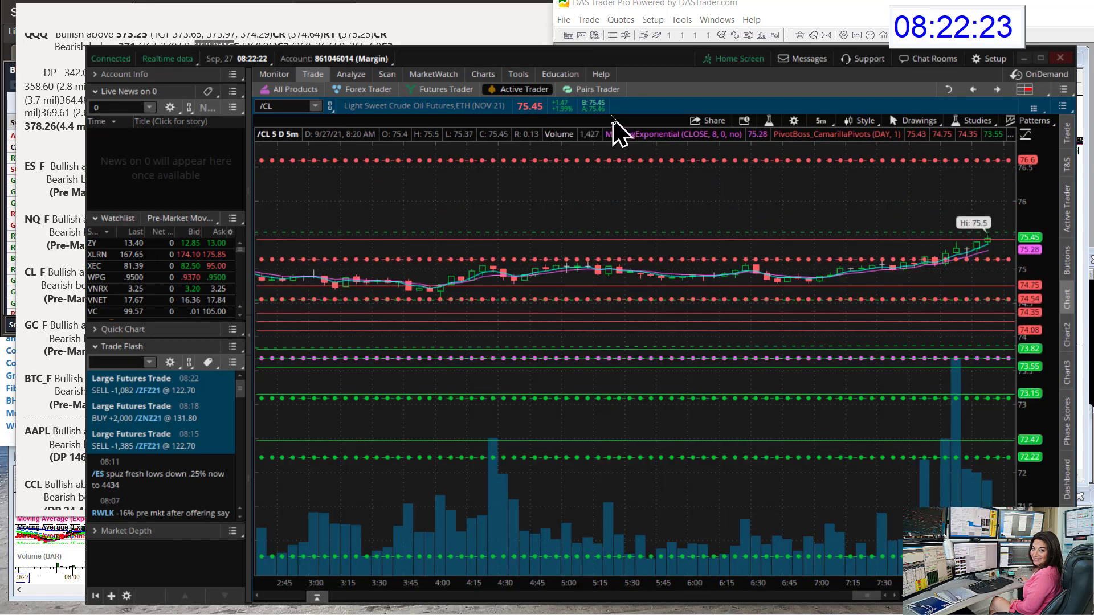
mouse_move(551, 57)
left_mouse_down()
mouse_move(610, 46)
mouse_move(558, 47)
left_mouse_up()
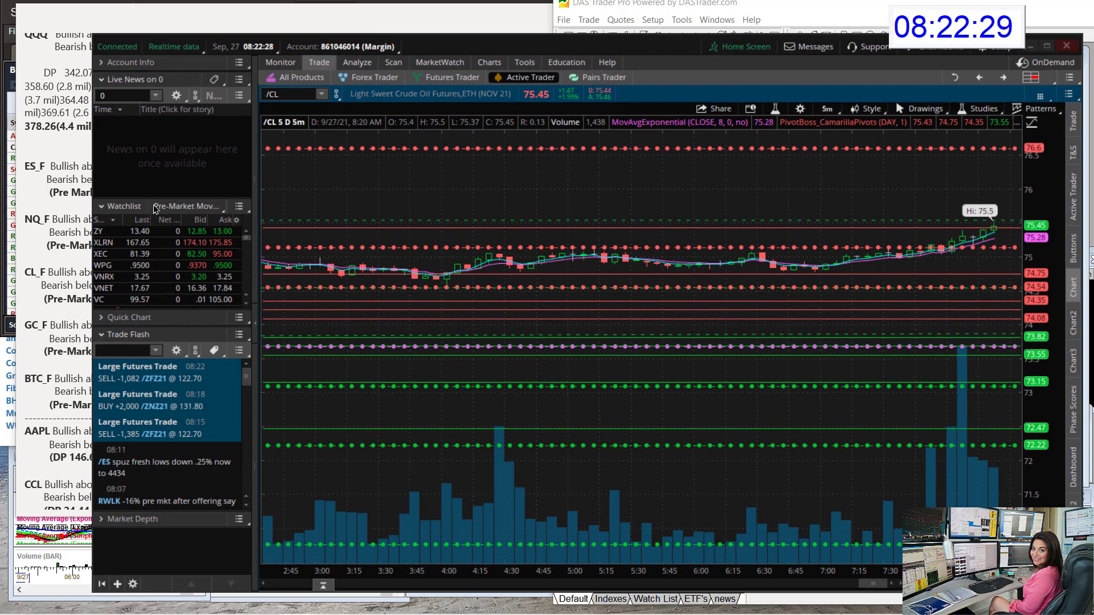
left_click(59, 298)
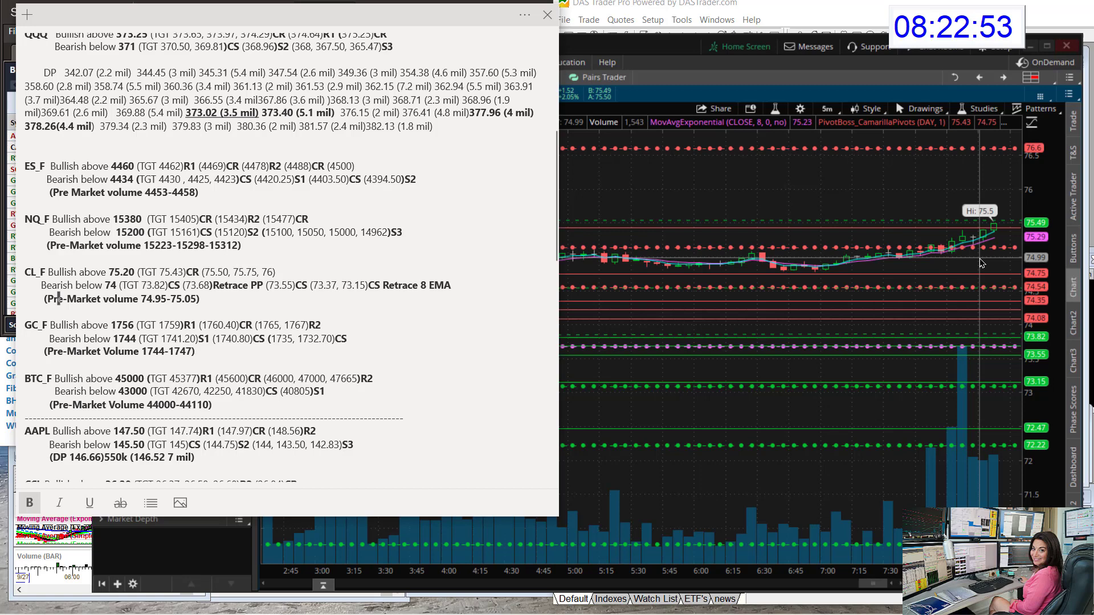
- Load /GC Gold Futures in thinkorswim and check it against the gold levels in the notes
left_click(981, 263)
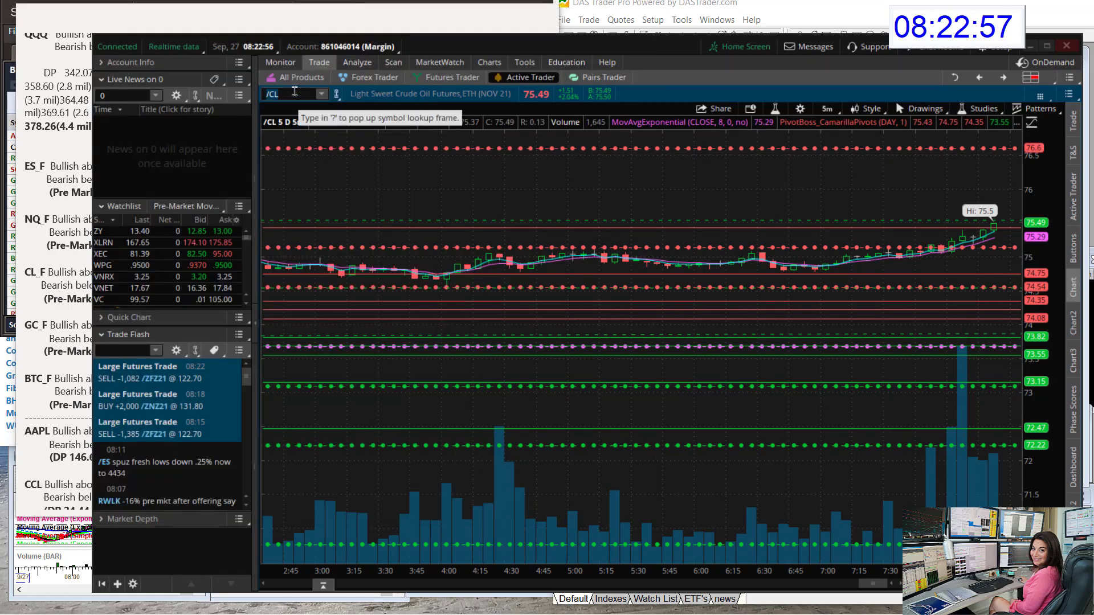
type("/GC")
key("Return")
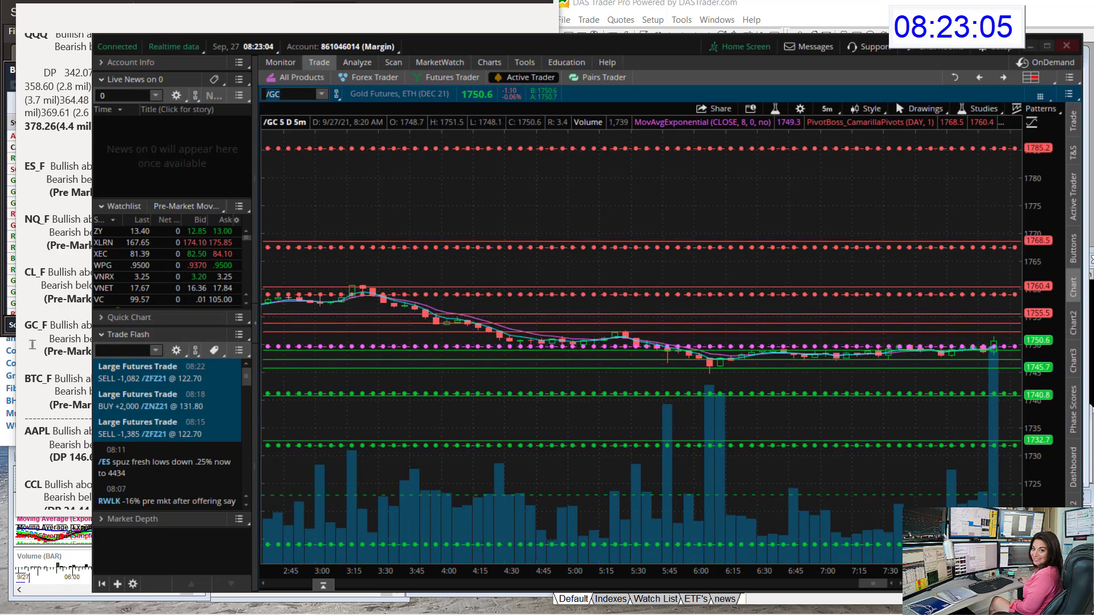
left_click(60, 334)
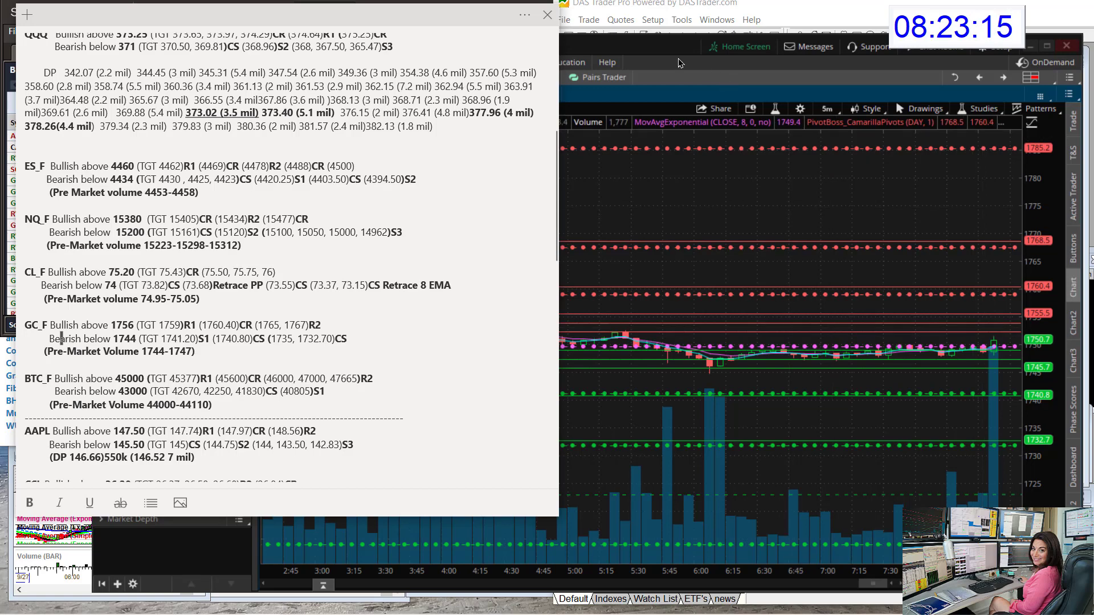
left_click(642, 46)
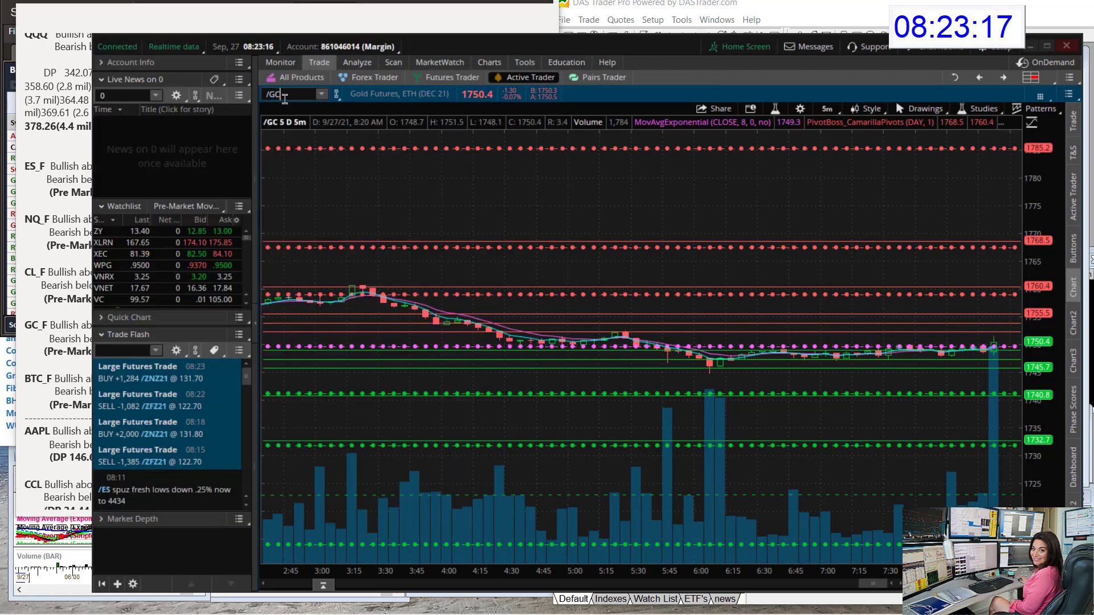
- Switch the thinkorswim chart to /BTC Bitcoin Futures and bring up the BTC_F levels in the notes
left_click(285, 95)
type("BT")
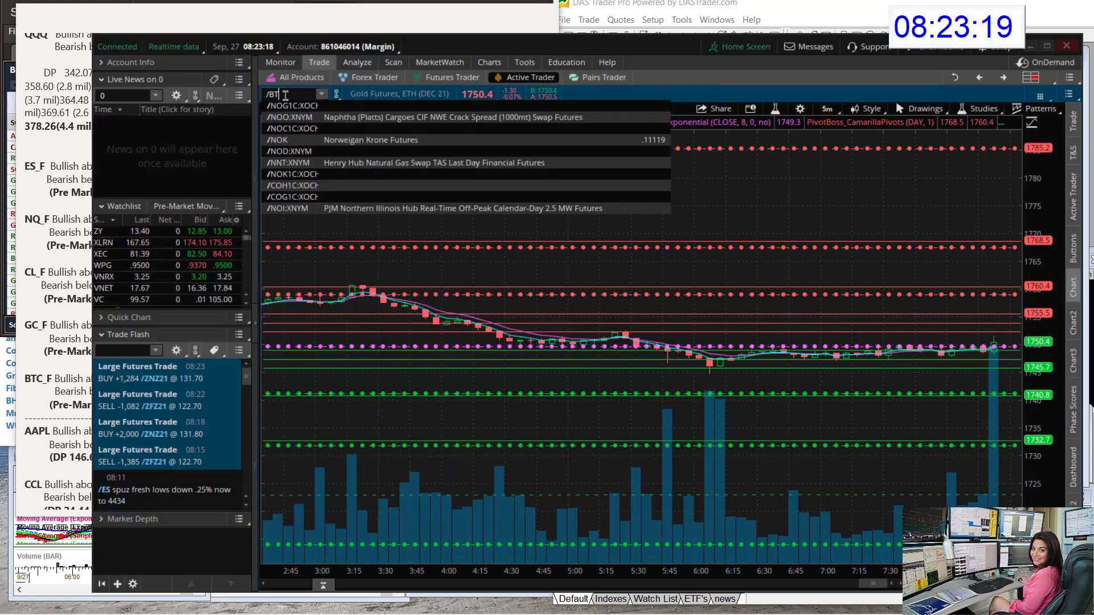
type("C")
key("Return")
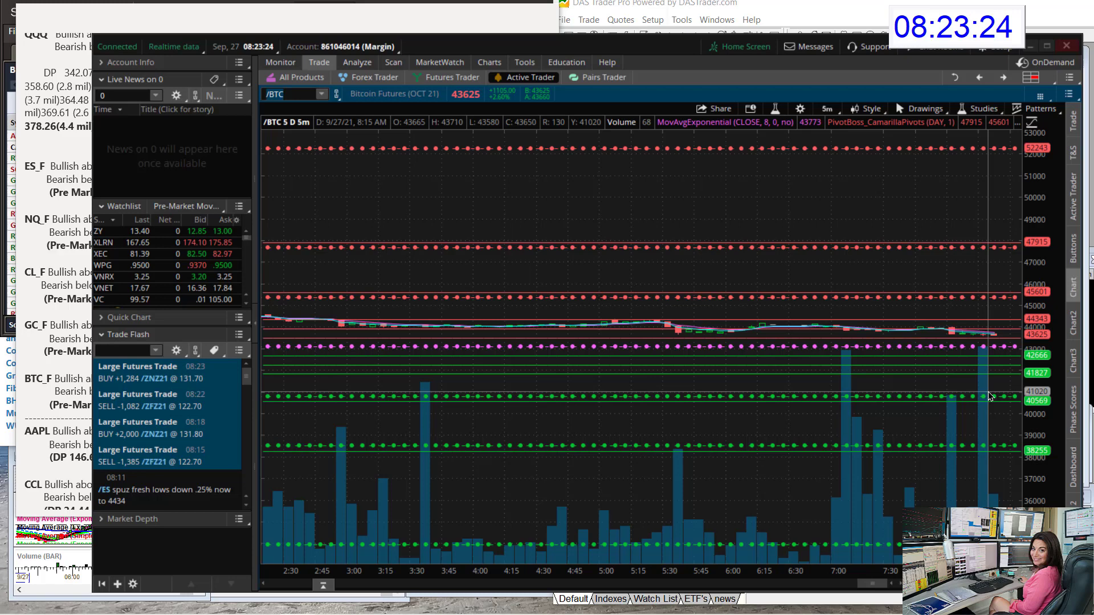
left_click(68, 352)
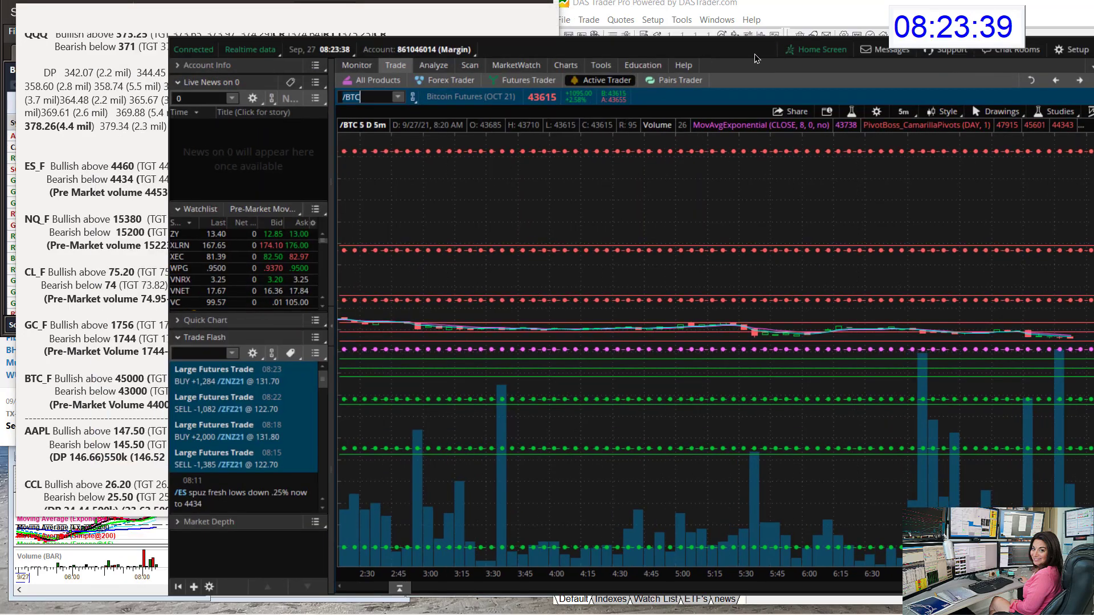
- Load AAPL in the DAS montage and charts and highlight its 146.52 7 mil level in the notes
left_click(754, 54)
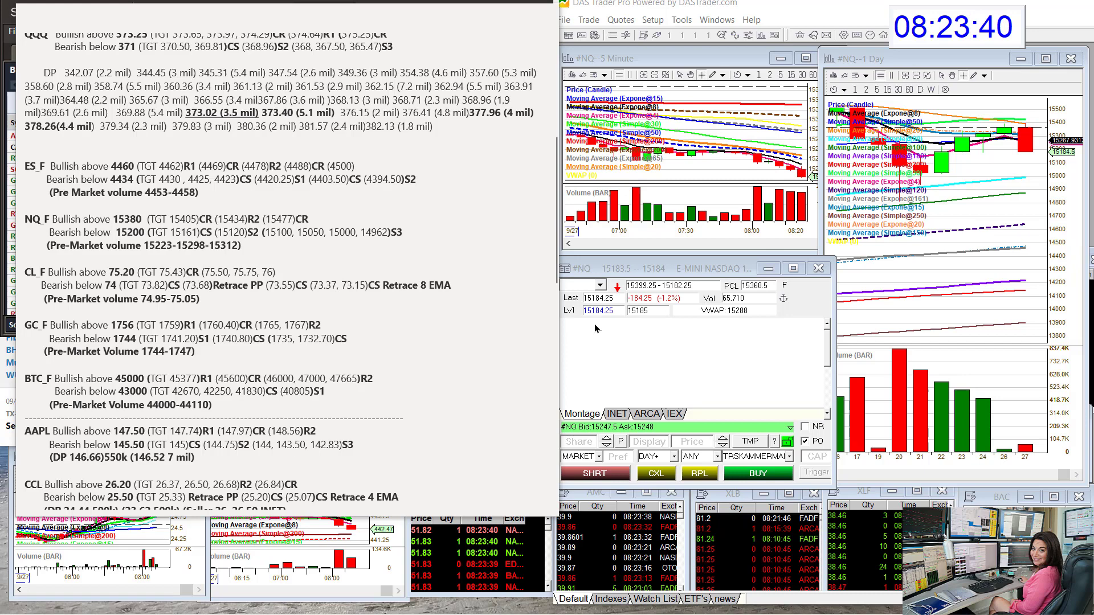
left_click(579, 277)
type("AAPL")
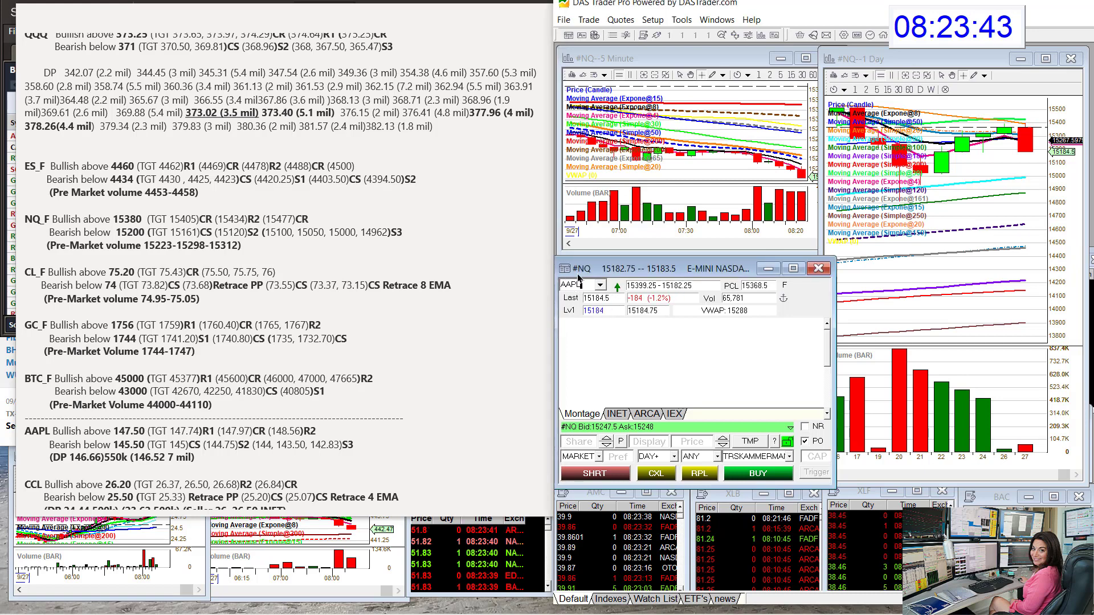
key("Return")
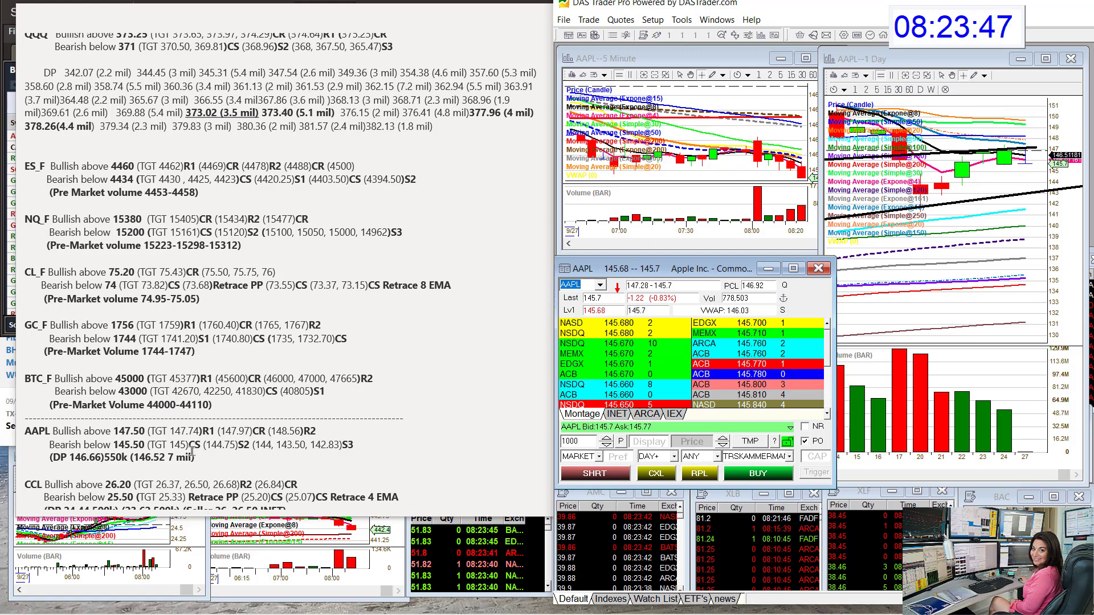
left_click(170, 458)
left_click_drag(169, 459, 194, 459)
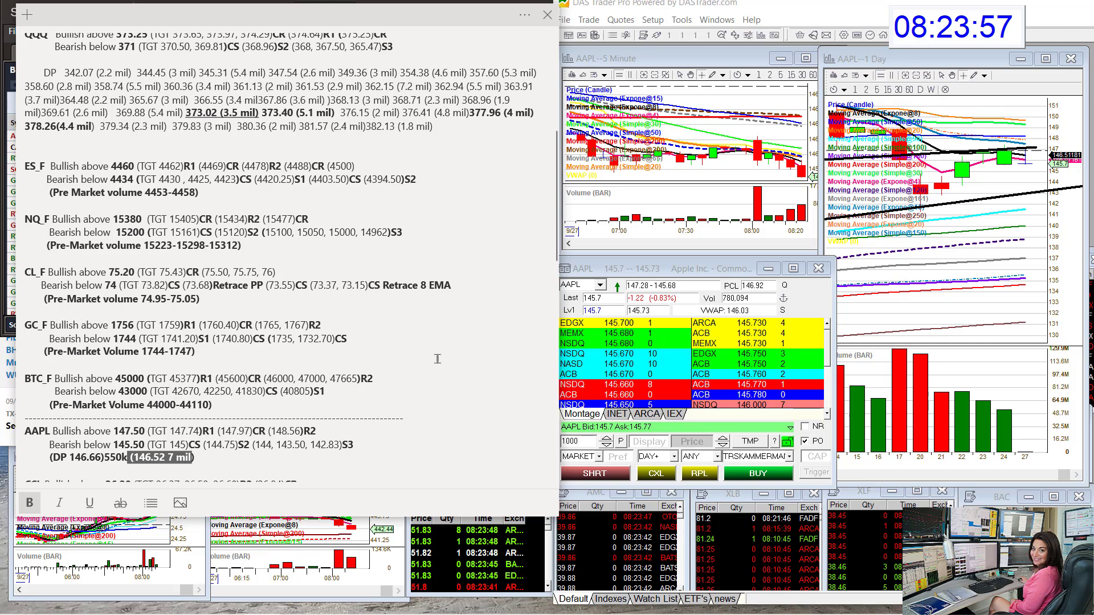
- Replace the montage symbol with CCL so both linked charts show Carnival
scroll(442, 357, "down", 3)
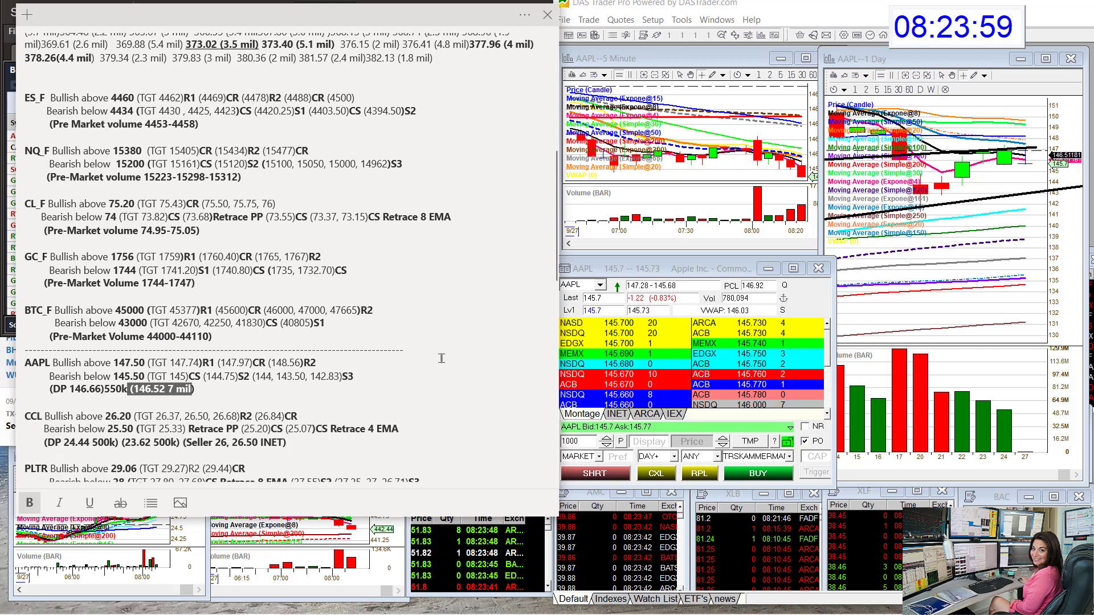
left_click(592, 287)
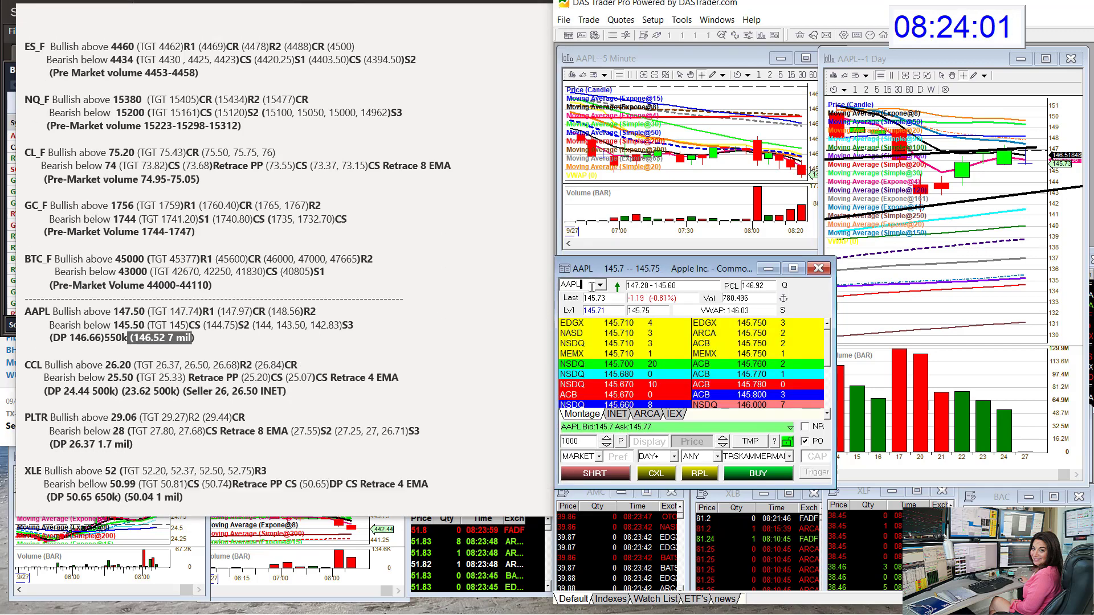
key("BackSpace")
key("BackSpace")
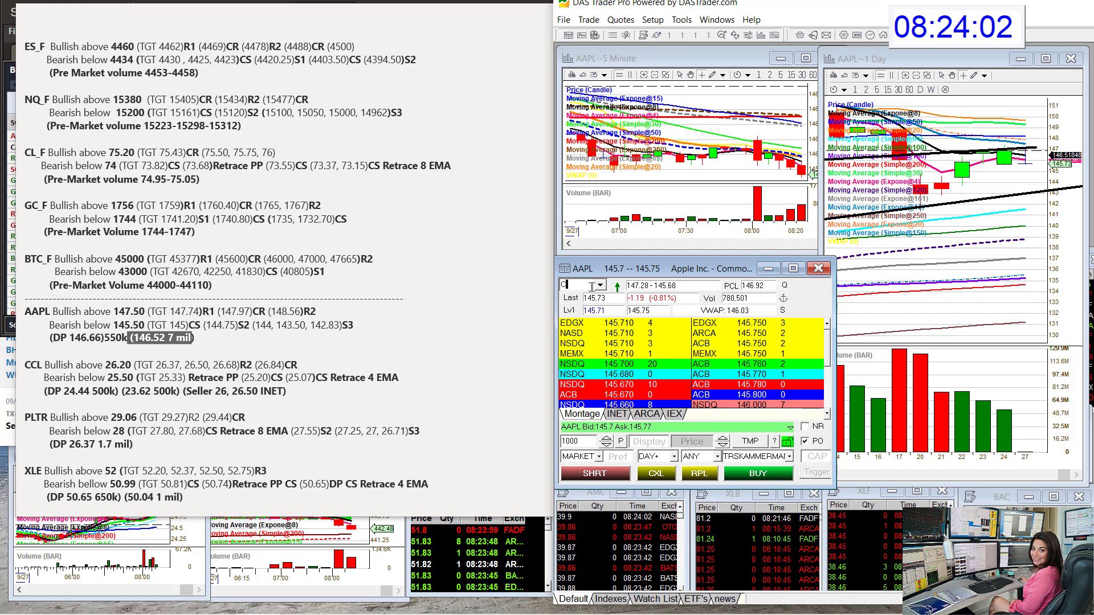
type("CCL")
key("Return")
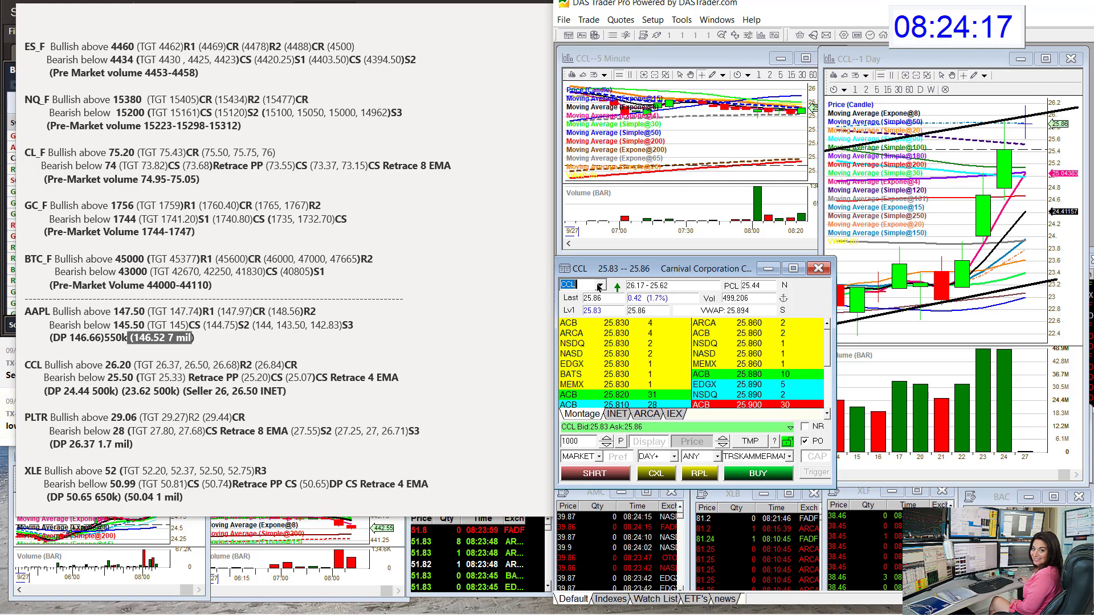
- Load PLTR into the montage and the 5-minute and daily charts
left_click(589, 284)
type("PLTR")
key("Return")
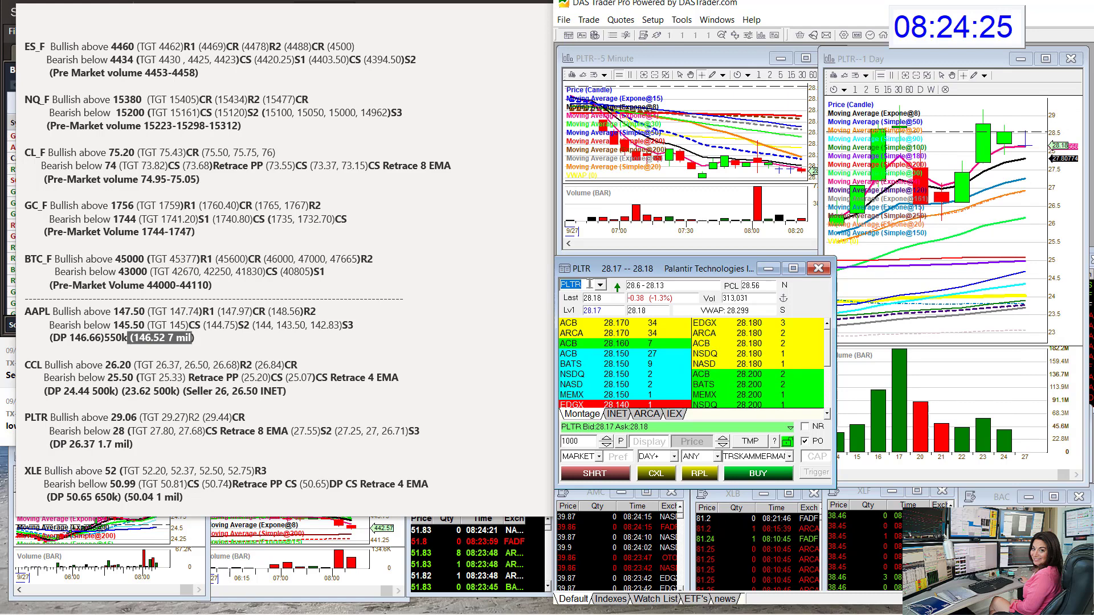
- Replace PLTR with XLE in the montage symbol box to show XLE at 51.83
left_click(590, 284)
key("BackSpace")
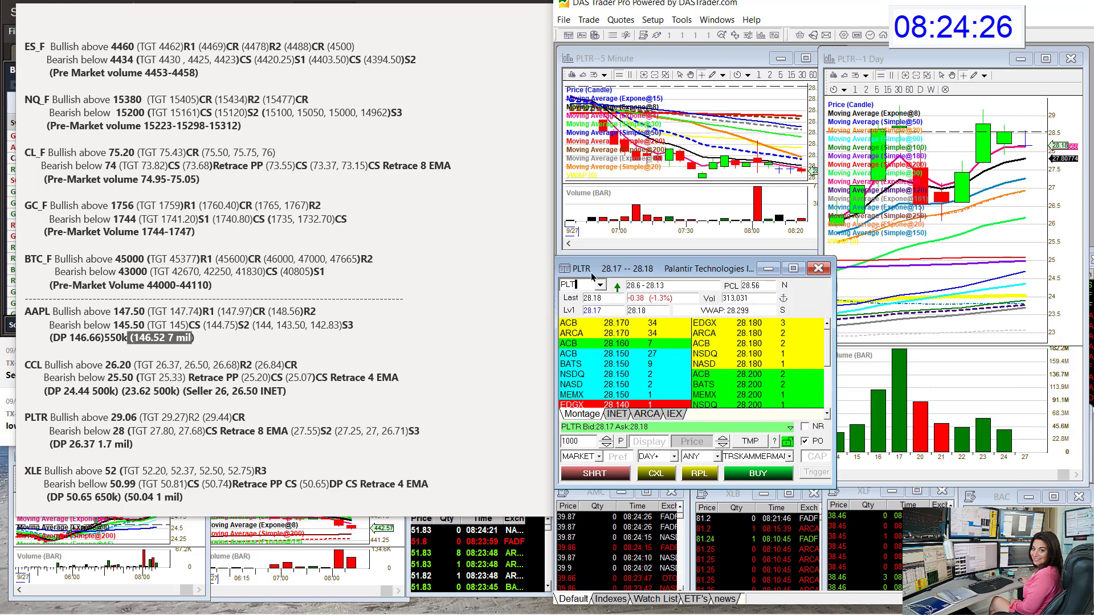
type("XLE")
key("Return")
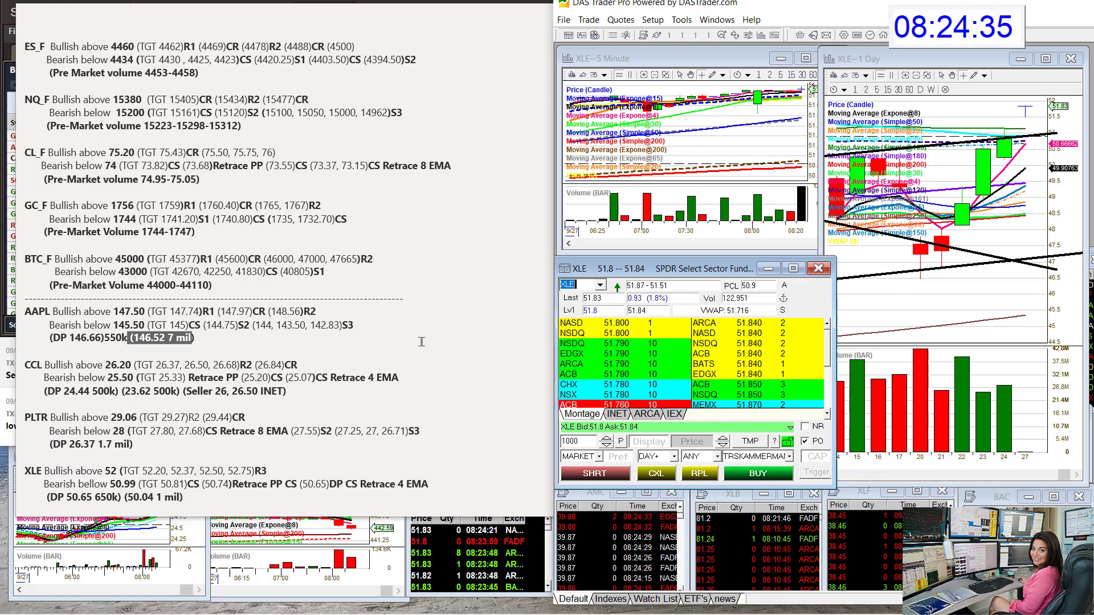
- Highlight 'Retrace PP CS' on the XLE line of the Whisper of the Day notes
scroll(421, 342, "down", 3)
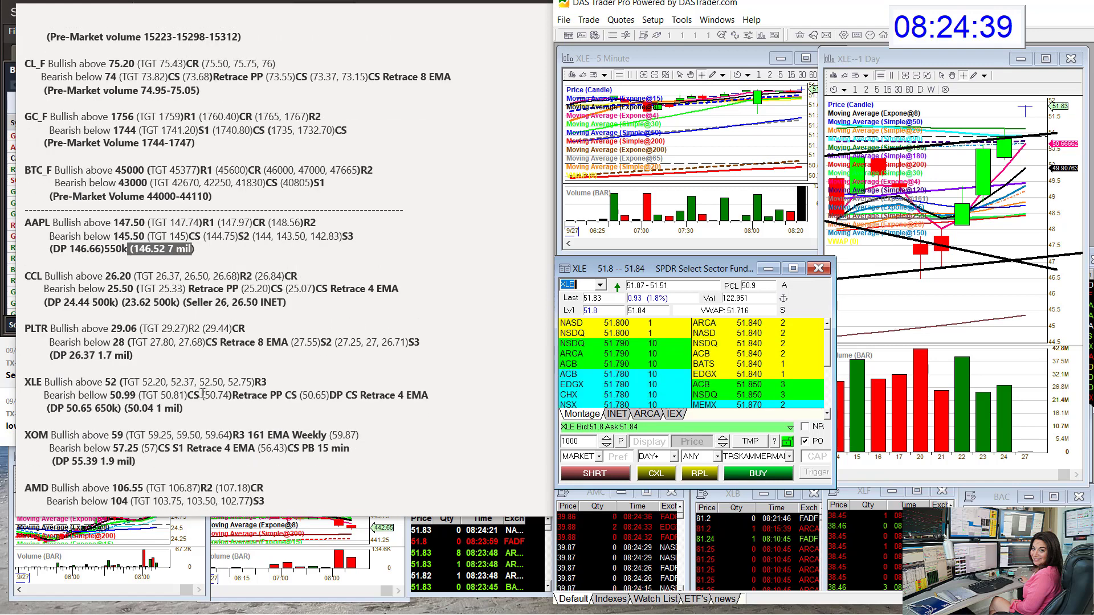
left_click(203, 393)
left_click_drag(230, 395, 308, 390)
- Load XOM into the montage and both charts
left_click(586, 284)
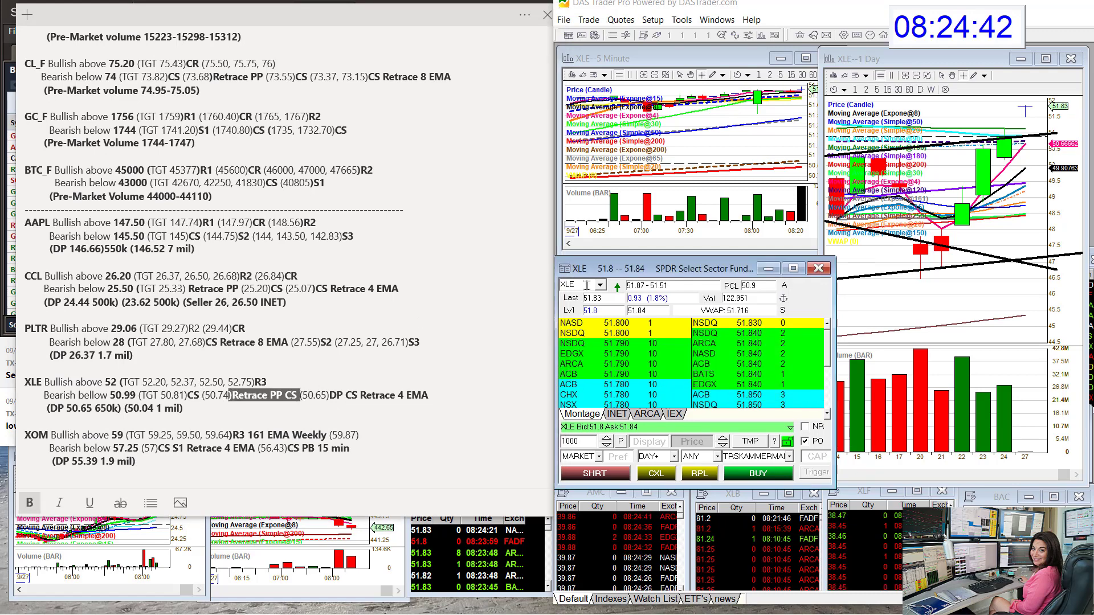
key("BackSpace")
key("BackSpace")
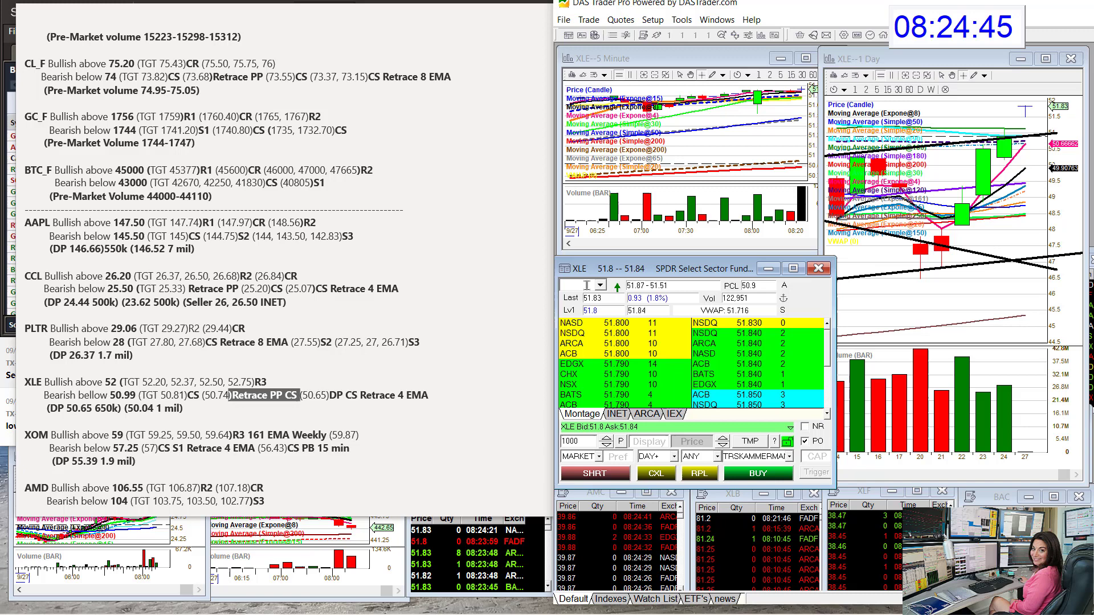
type("XOM")
key("Return")
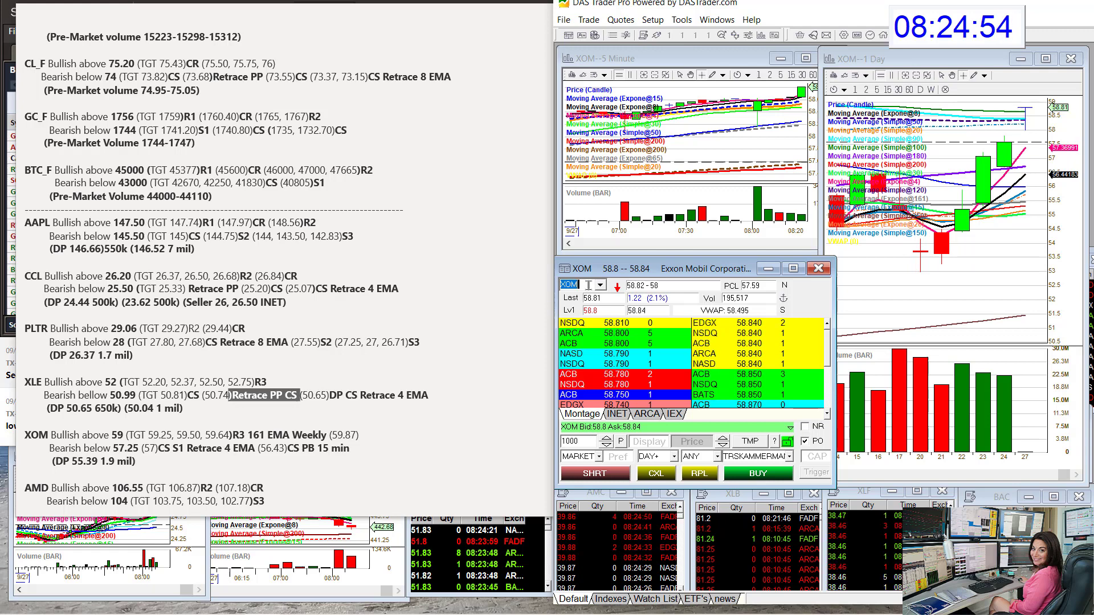
- Replace XOM with AMD in the montage symbol box to show AMD at 104.81
key("BackSpace")
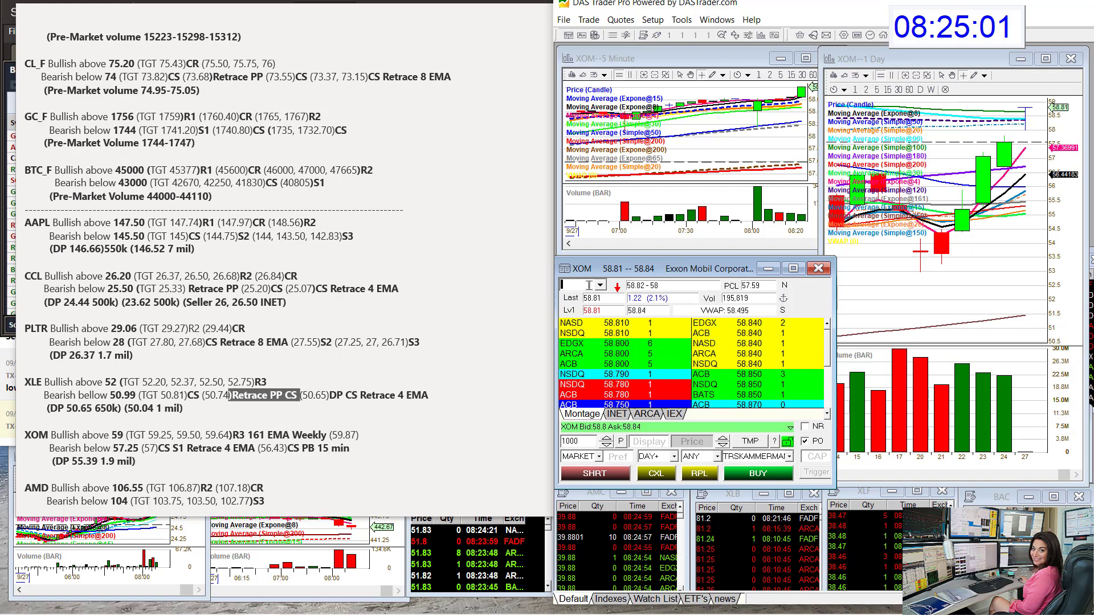
type("AMD")
key("Return")
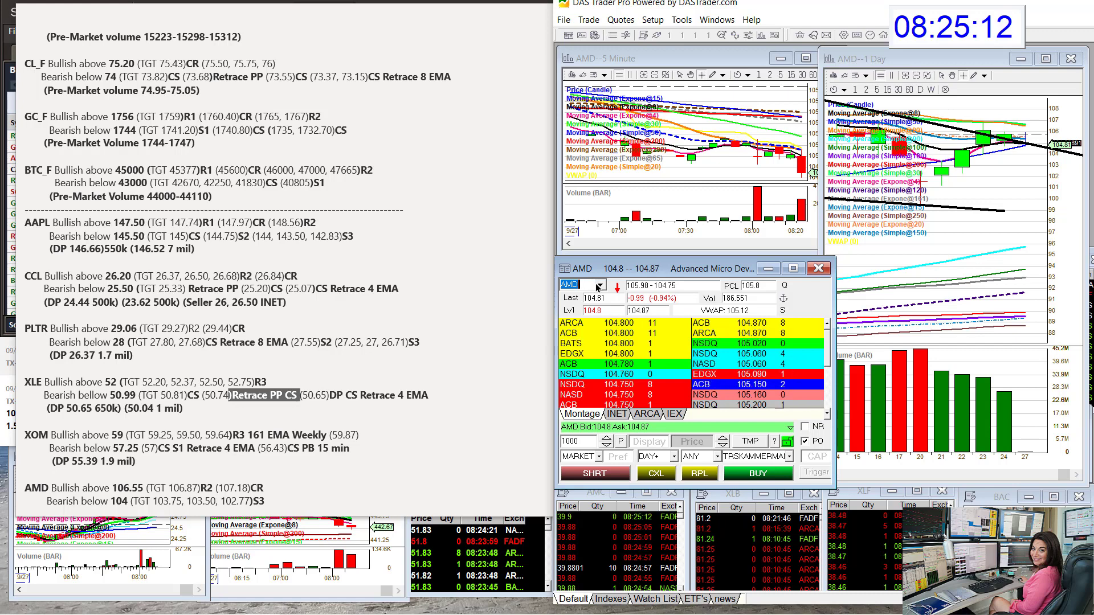
- Highlight the 'AMD DP 104.81 1 mil' line in the notes
scroll(335, 380, "down", 3)
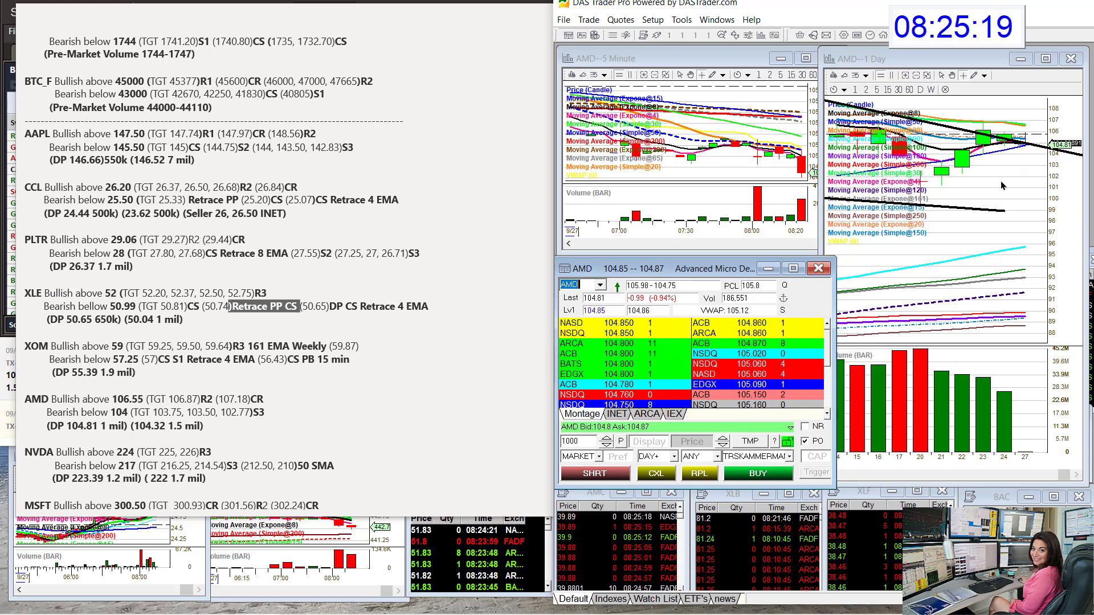
left_click(103, 426)
left_click_drag(46, 425, 206, 426)
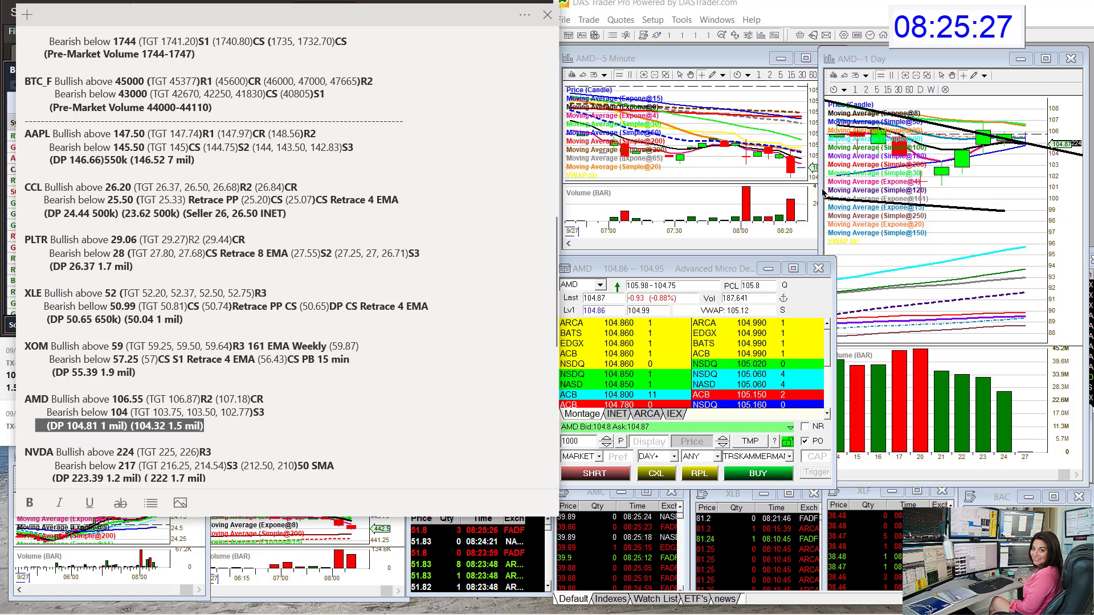
- Load NVDA into the montage and both charts, showing 217.52, down 1.5%
scroll(254, 317, "down", 1)
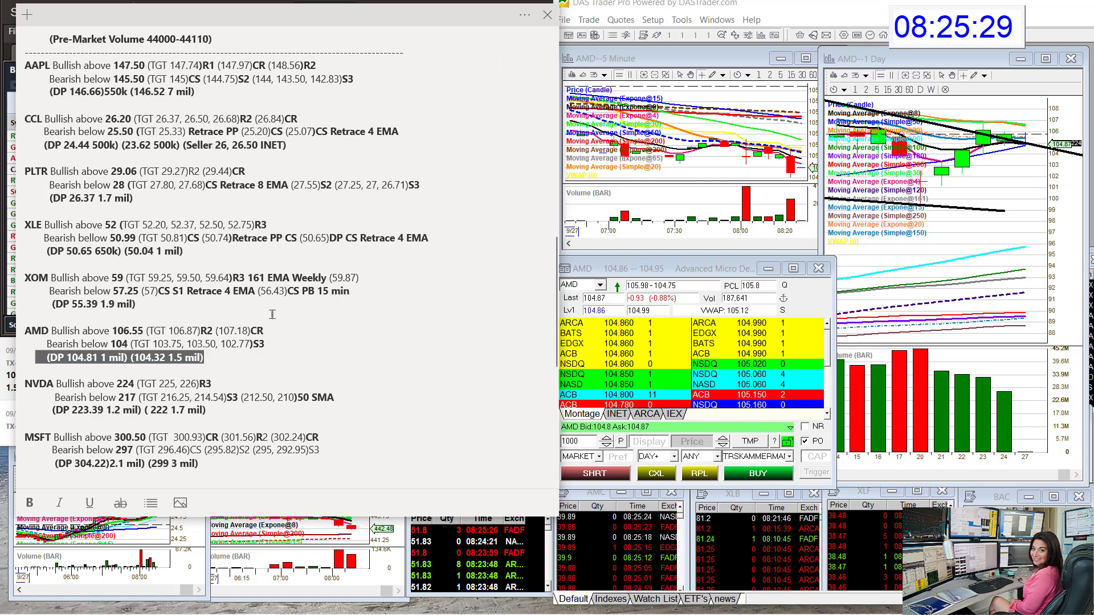
left_click(589, 295)
type("A")
key("BackSpace")
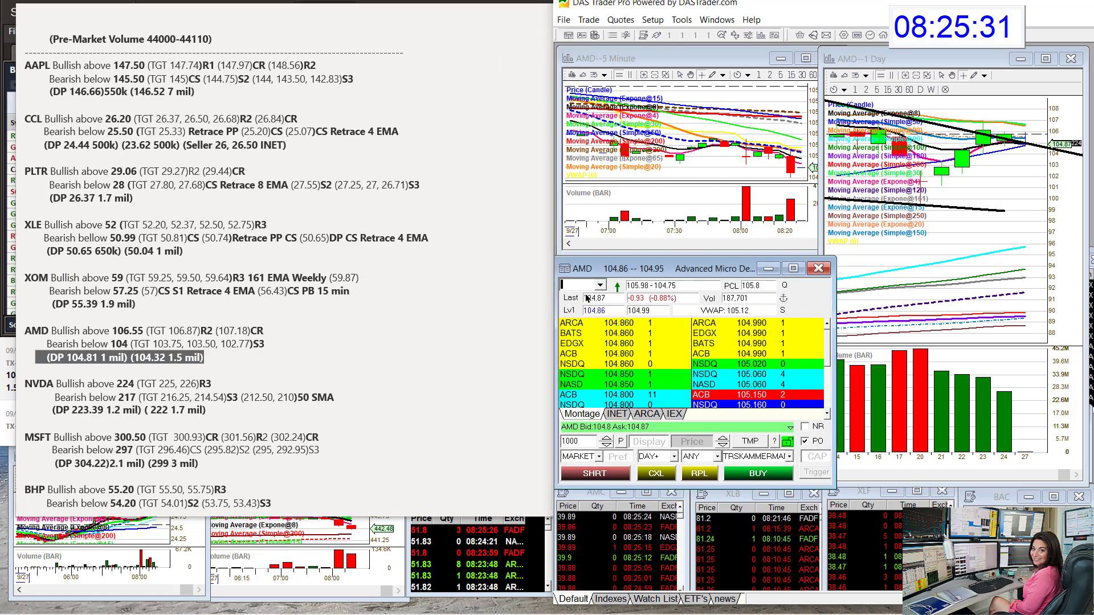
type("NVDA")
key("Return")
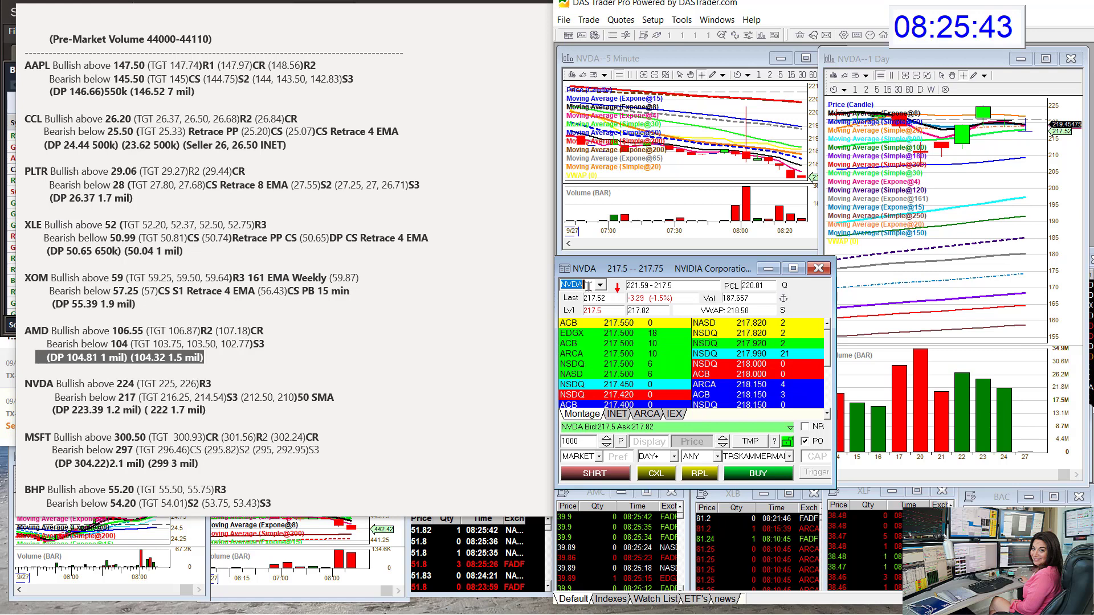
- Replace NVDA with MSFT in the montage and both charts
left_click(589, 287)
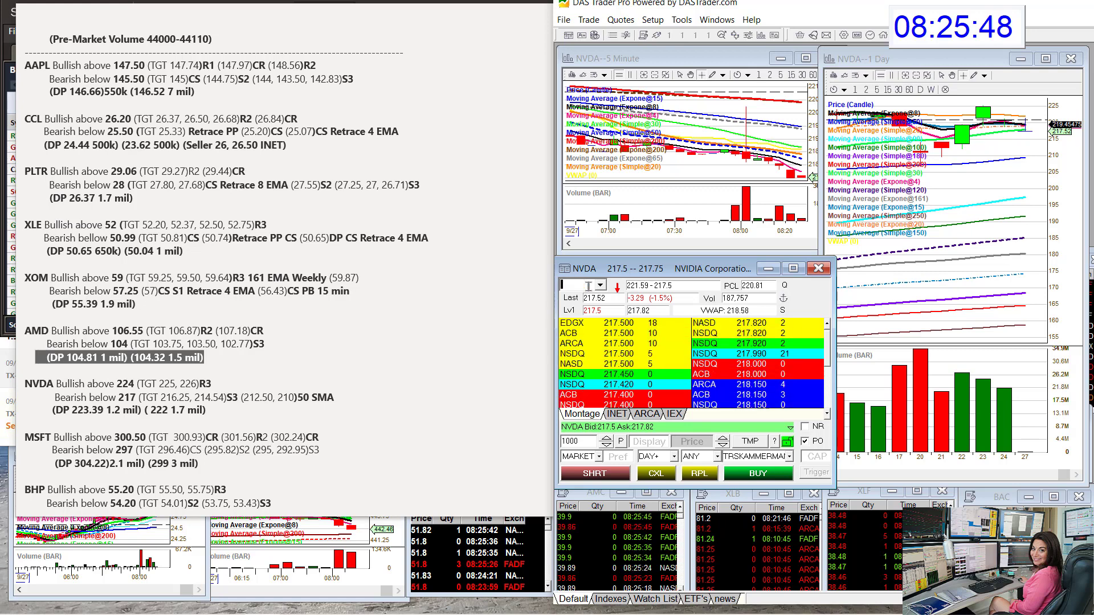
key("BackSpace")
key("BackSpace")
key("BackSpace")
key("BackSpace")
type("MSFT")
key("Return")
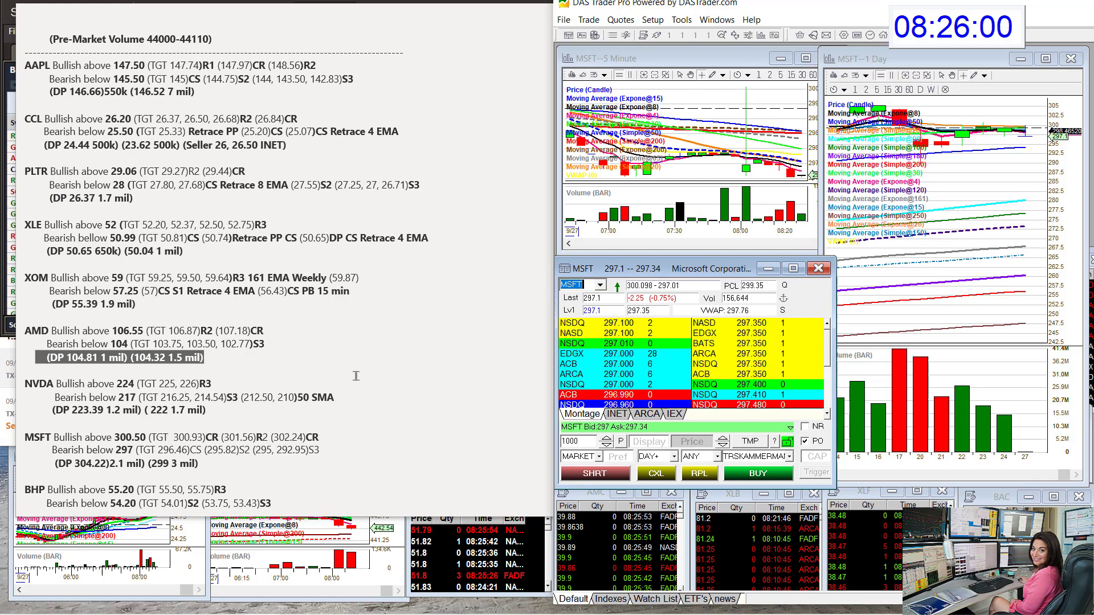
- Load BHP into the montage and charts, showing BHP Group at 54.44
scroll(460, 322, "down", 2)
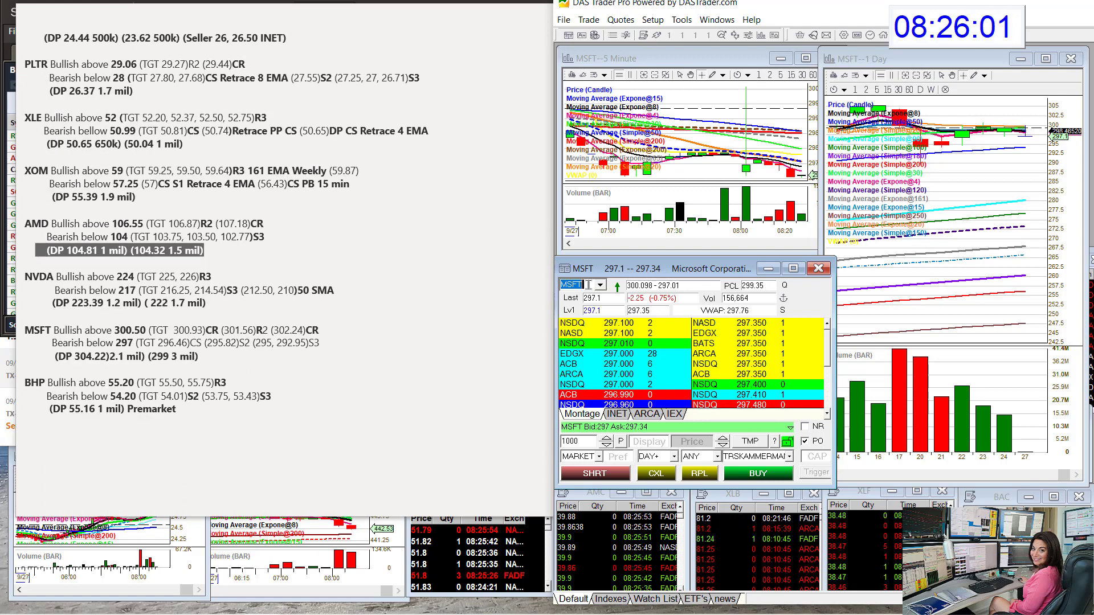
key("BackSpace")
type("B")
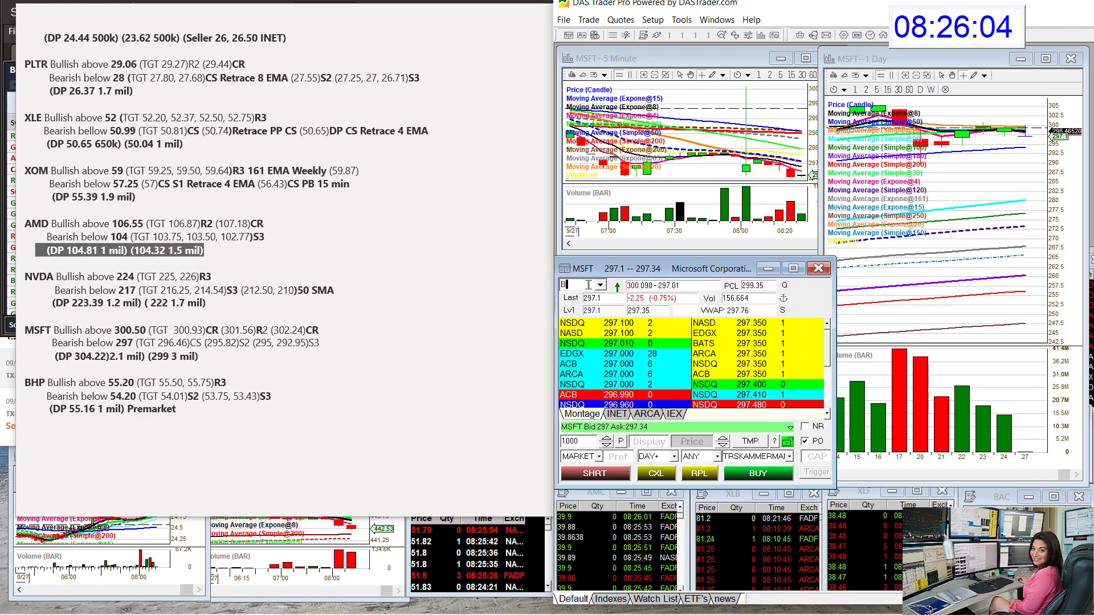
type("HP")
key("Return")
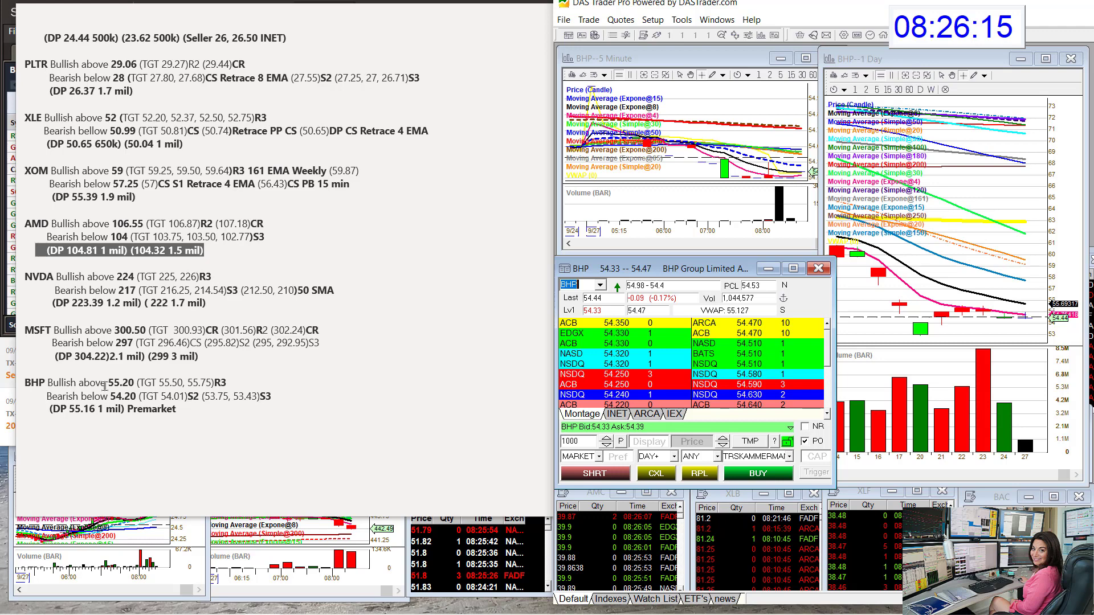
- Scroll the Whisper of the Day note from BHP's 55.20 level back up to SPY's 446.75 and 442.50
left_click(106, 384)
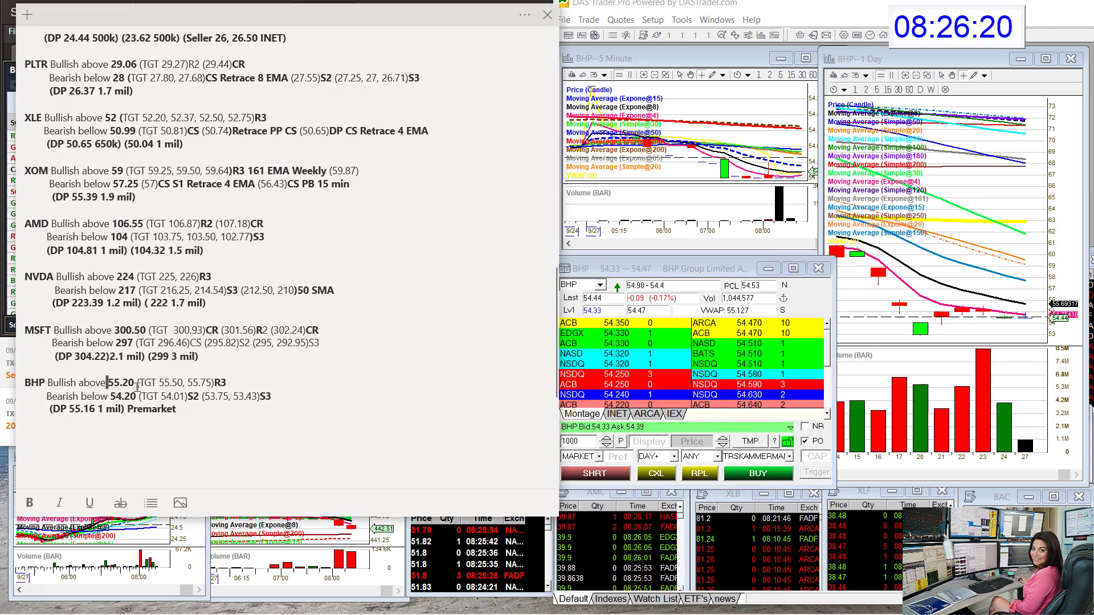
scroll(299, 366, "up", 6)
scroll(298, 366, "up", 8)
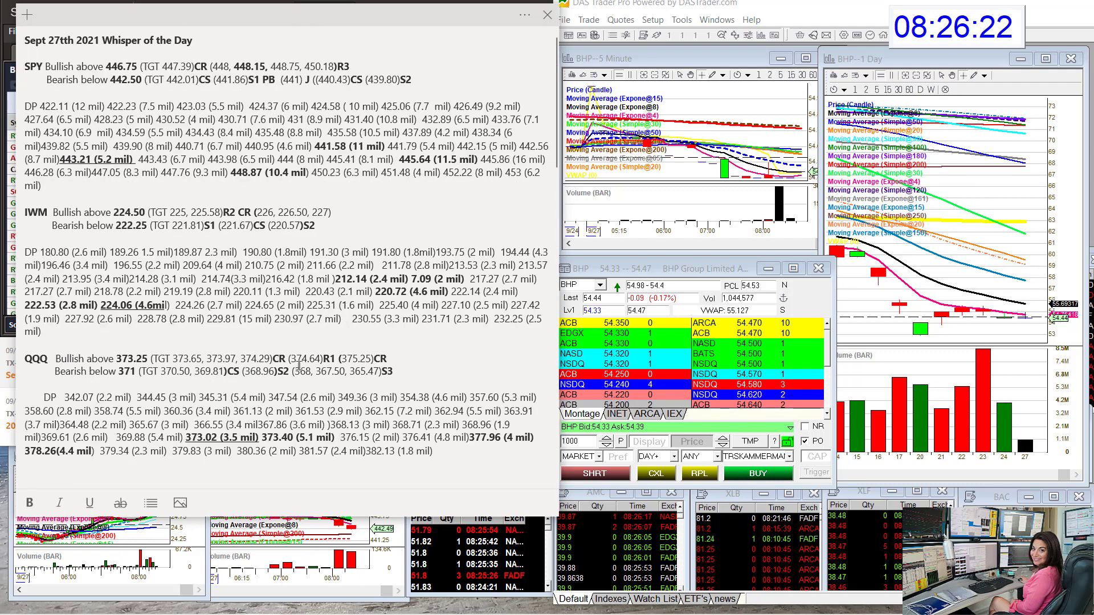